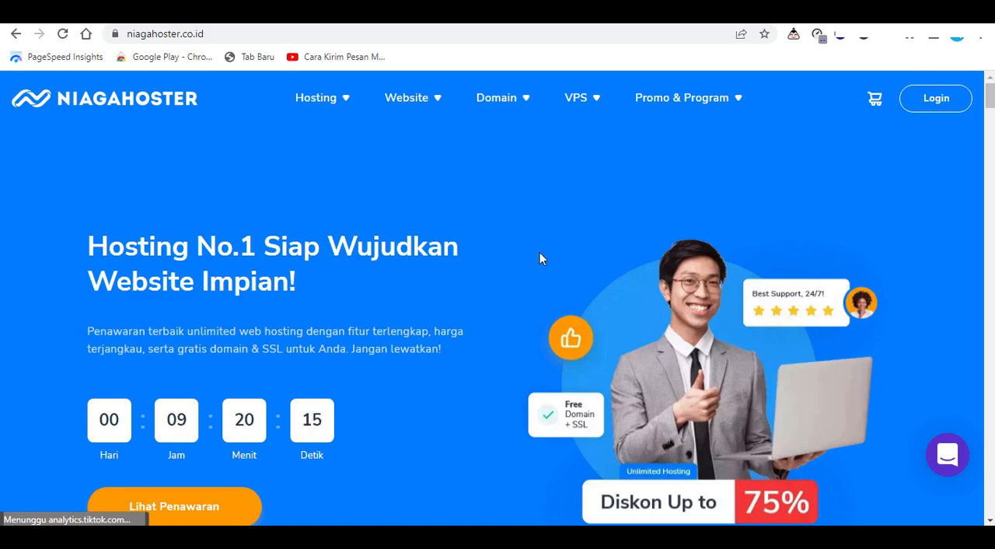
left_click(213, 36)
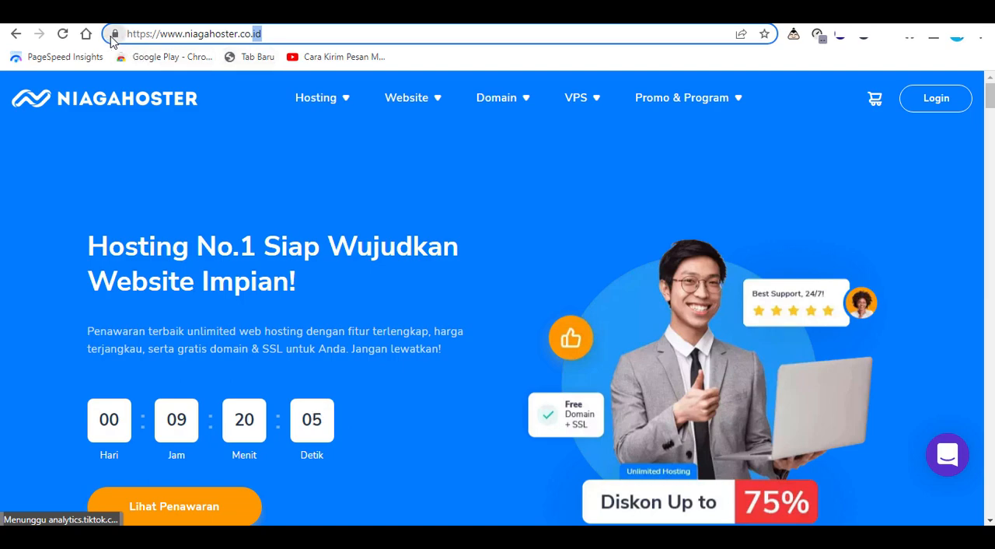
left_click(445, 182)
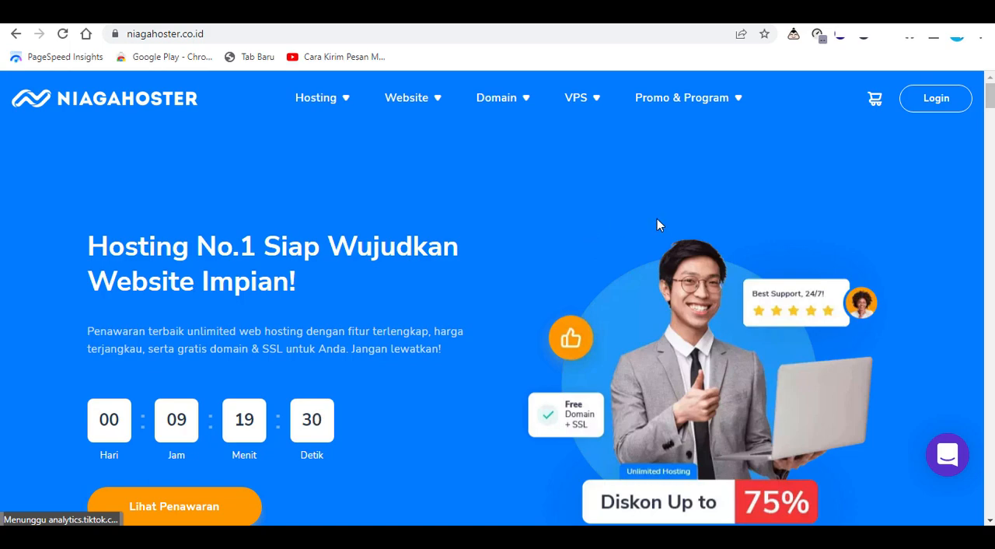
Log in to the Niagahoster client area with the Google account
left_click(917, 103)
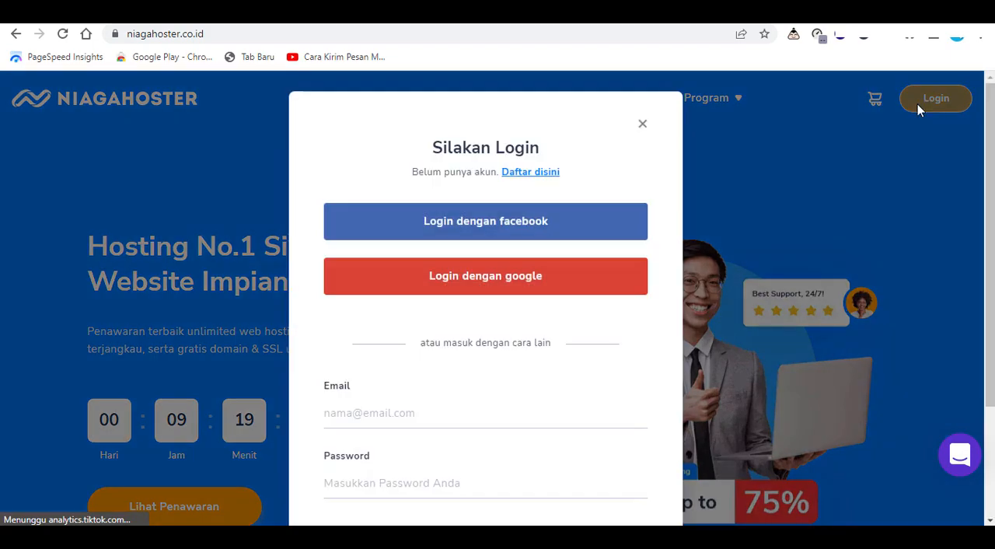
scroll(435, 342, "down", 2)
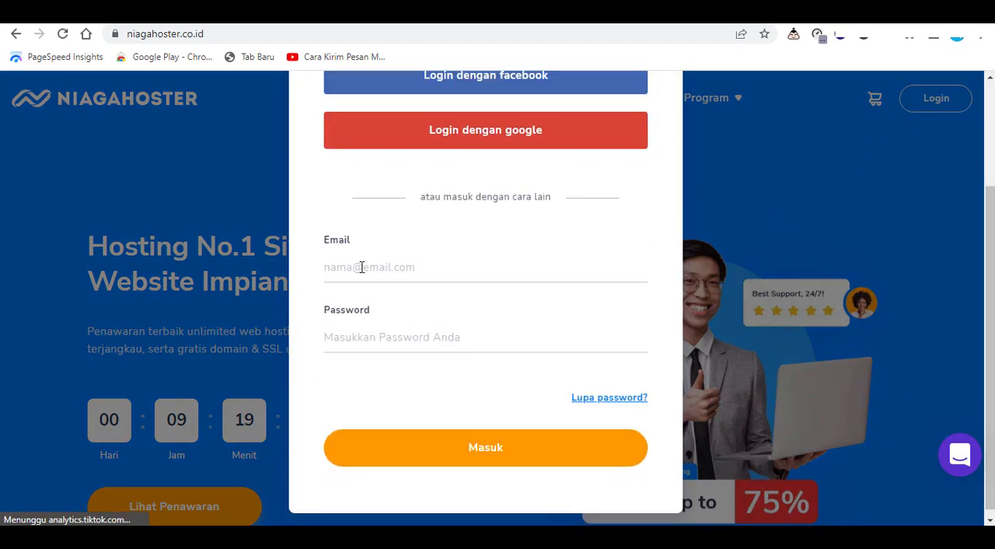
scroll(406, 334, "up", 1)
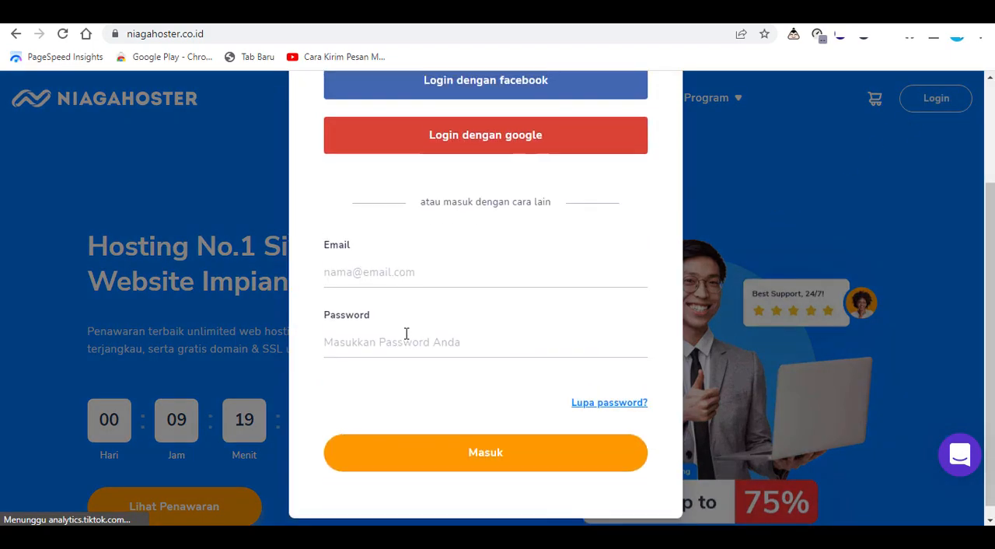
scroll(531, 296, "up", 1)
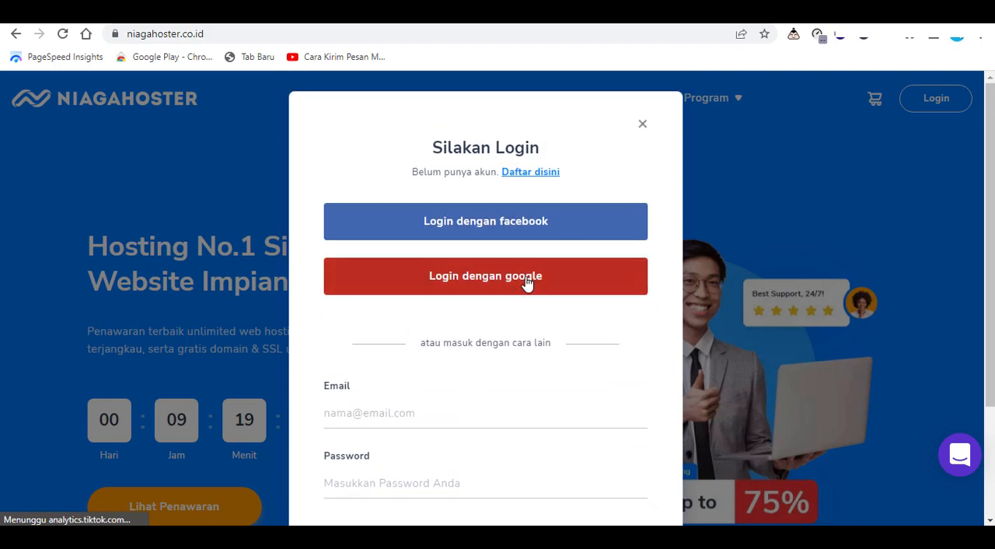
left_click(526, 280)
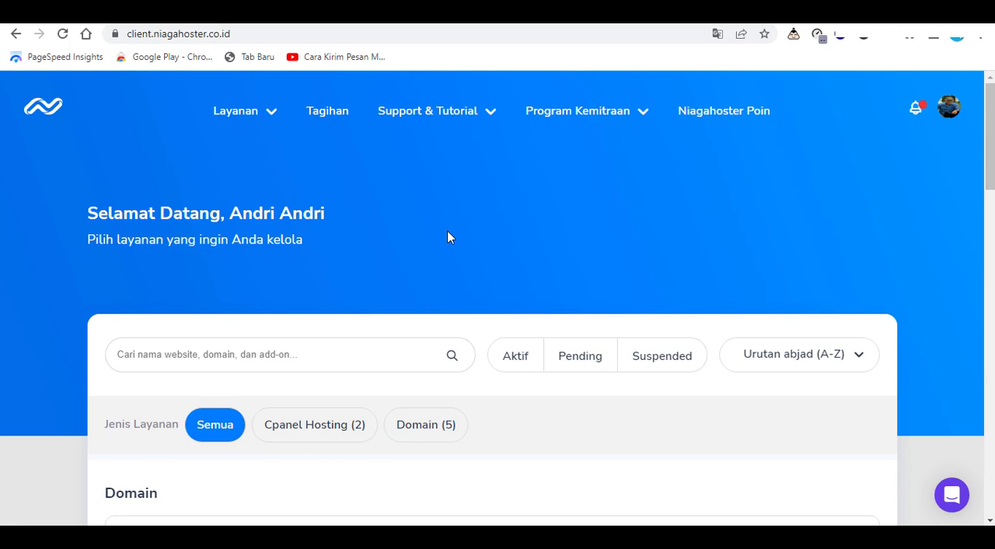
Filter the services to Cpanel Hosting and open the management page of the pempekafri.com hosting
left_click(313, 439)
left_click(566, 358)
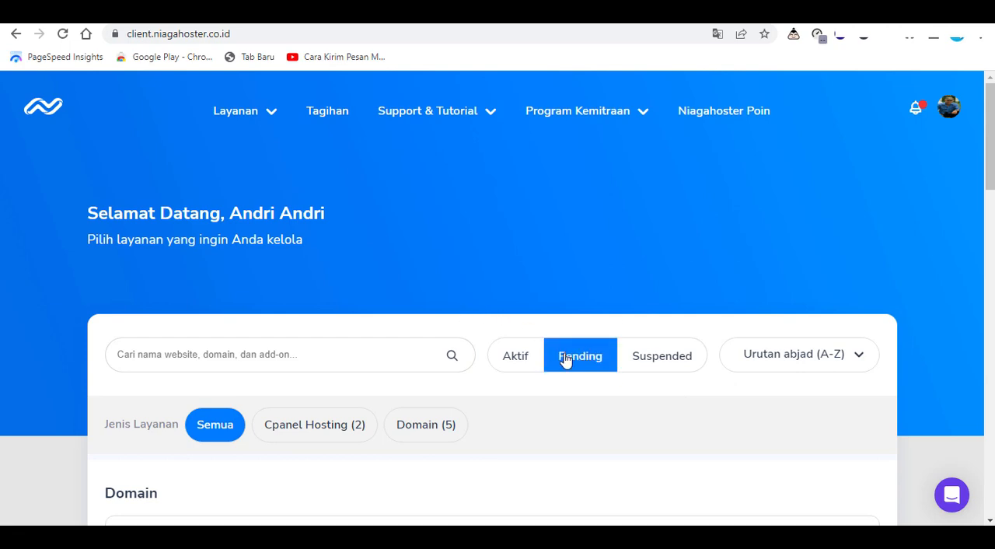
left_click(311, 435)
scroll(544, 435, "down", 2)
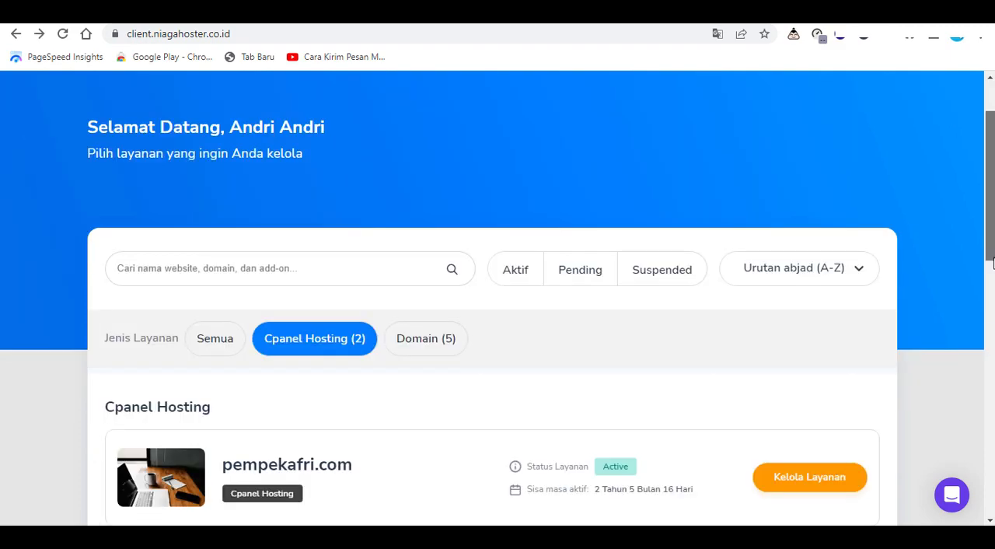
left_click(808, 485)
Open the complete cPanel feature set from the hosting page's cPanel quick shortcuts
scroll(428, 373, "down", 3)
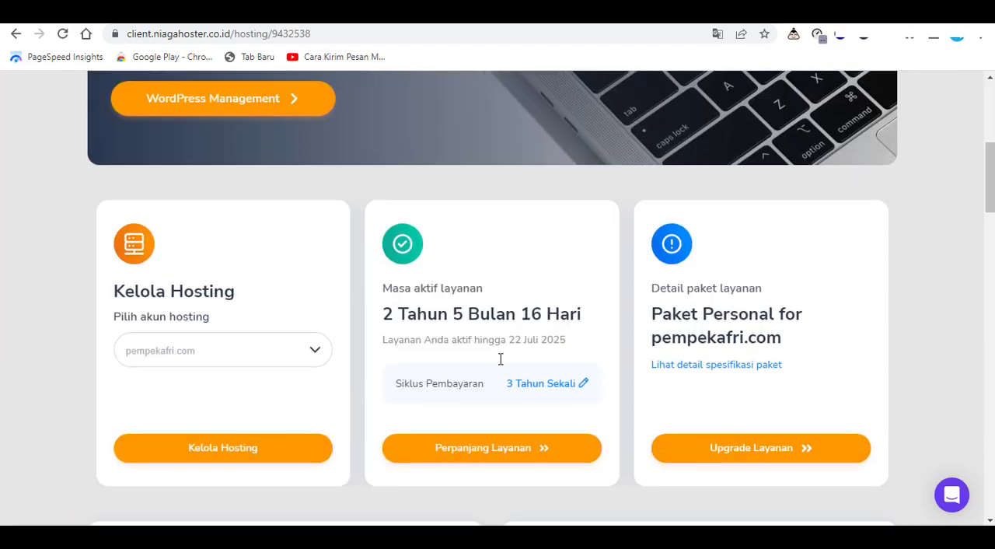
scroll(503, 361, "down", 2)
scroll(664, 298, "up", 4)
scroll(659, 366, "down", 4)
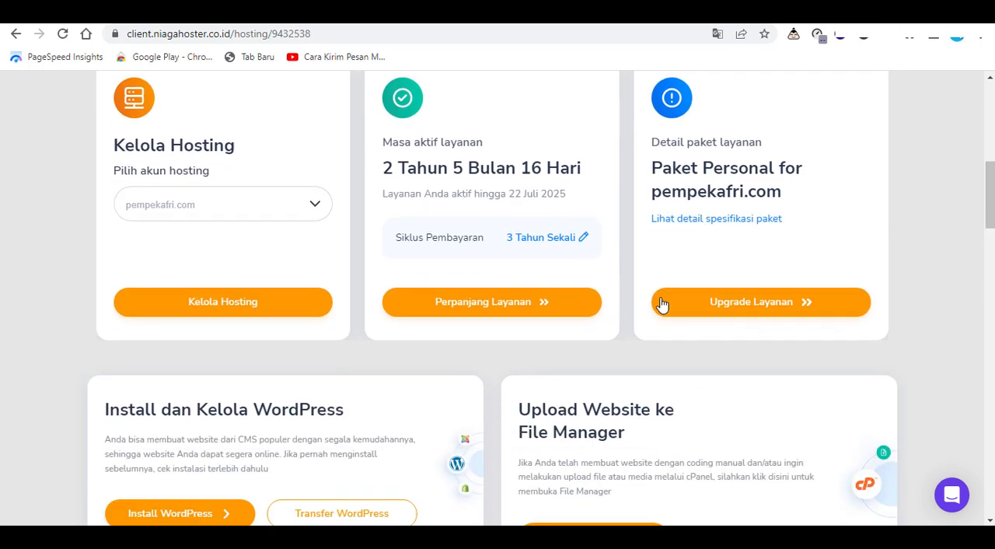
scroll(640, 304, "down", 9)
scroll(589, 379, "up", 1)
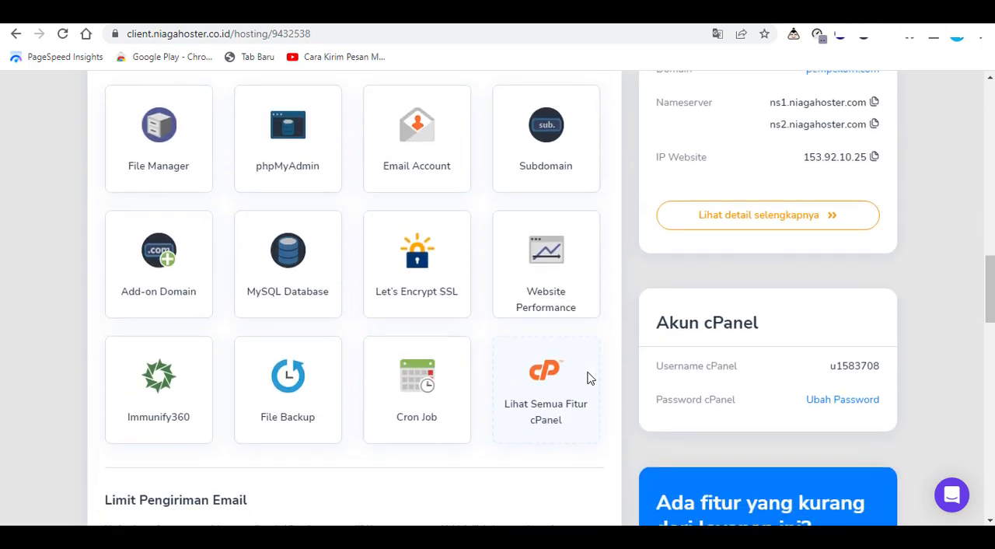
scroll(528, 482, "up", 1)
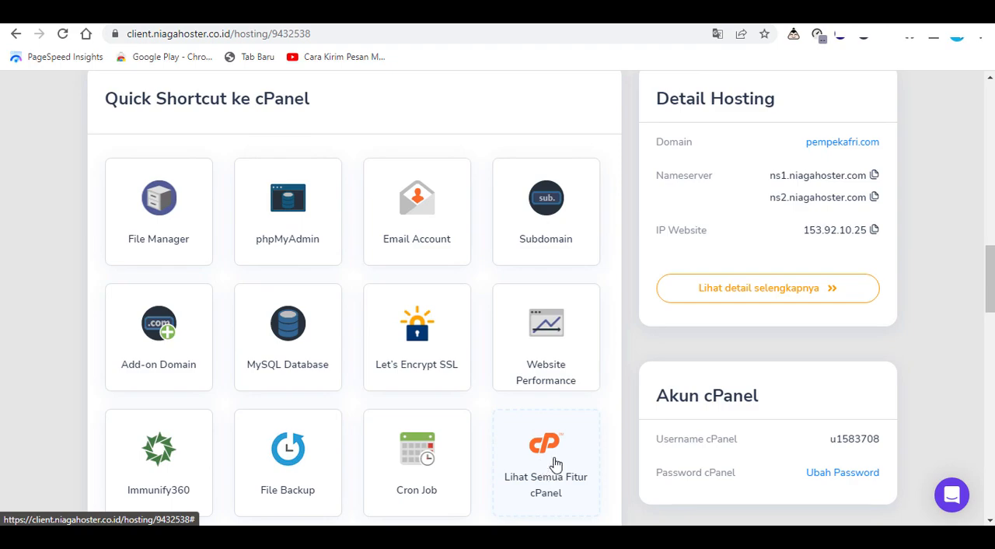
left_click(555, 463)
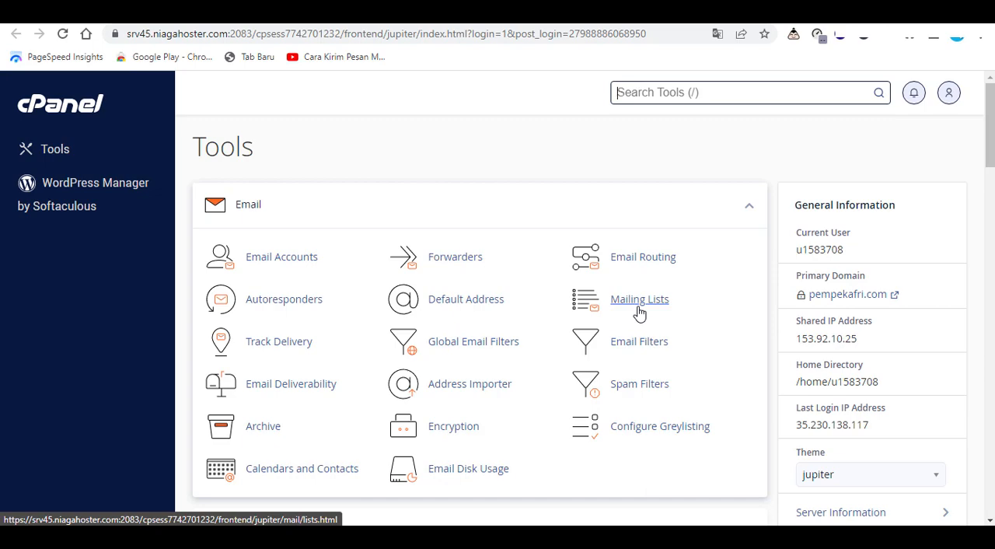
Examine the cPanel tool groups from Email through Files, Databases, Domains and Metrics, plus the general information
scroll(642, 328, "down", 4)
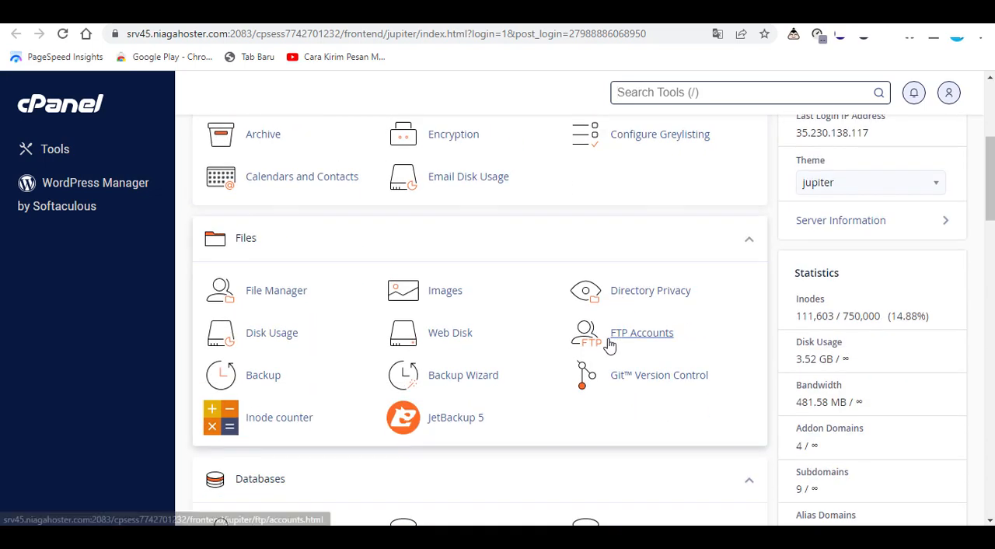
scroll(596, 363, "down", 5)
scroll(597, 363, "up", 1)
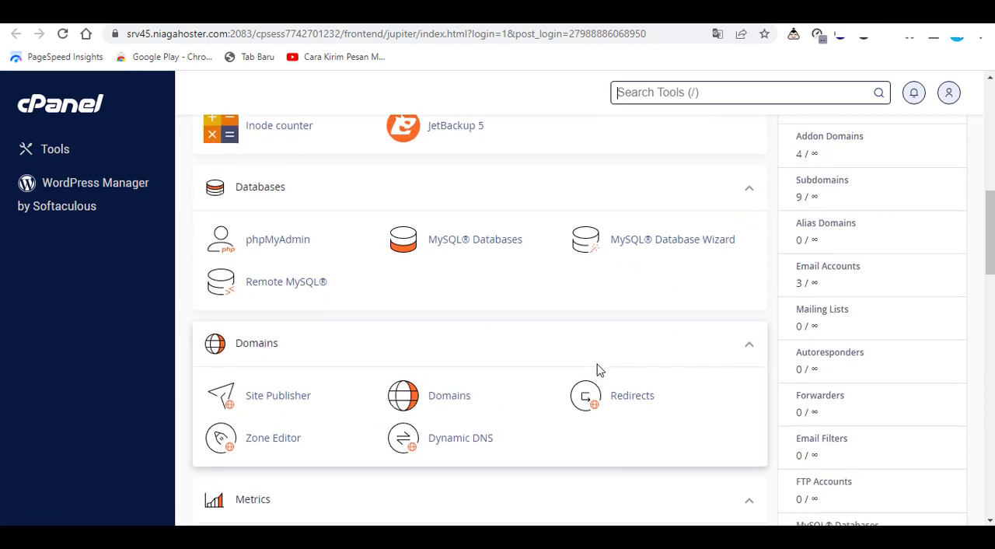
scroll(597, 365, "up", 7)
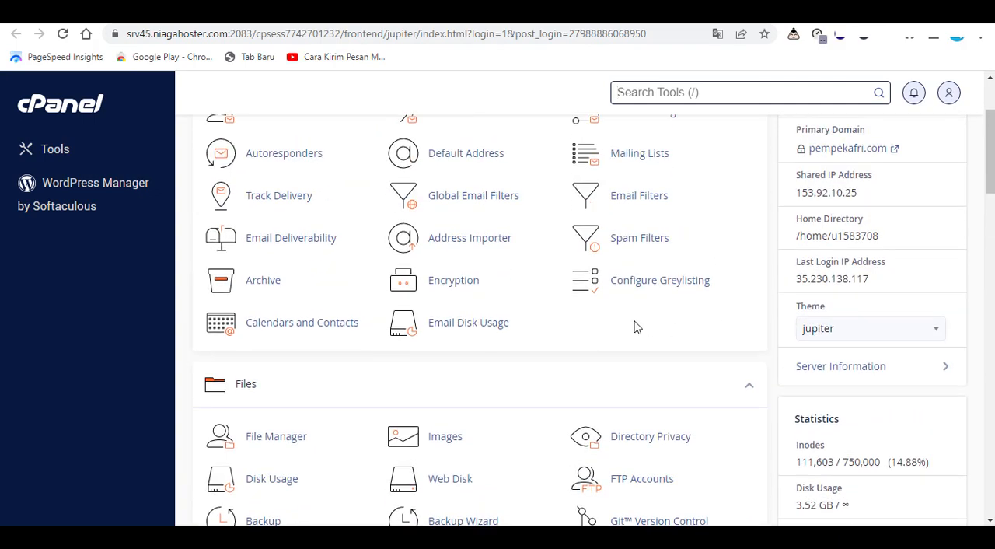
scroll(583, 319, "up", 2)
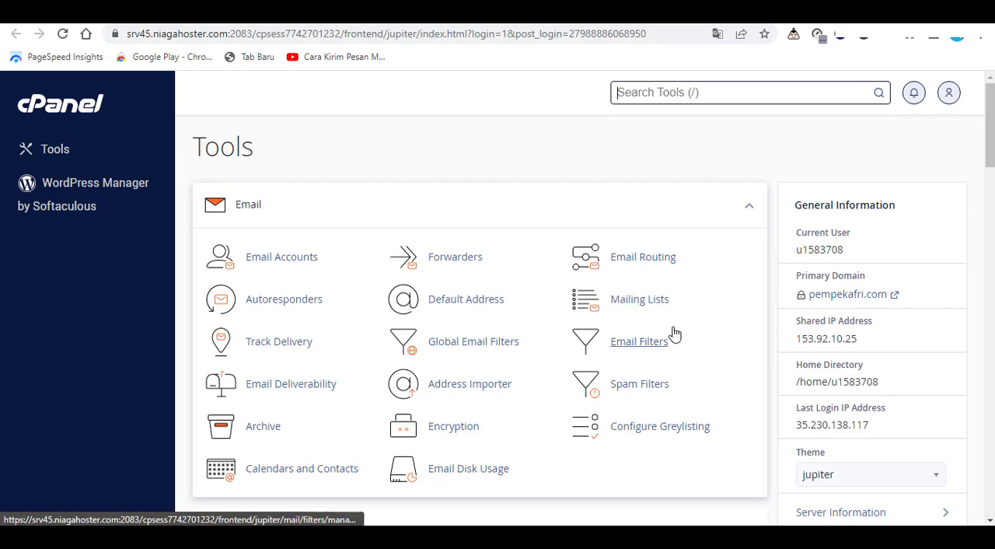
scroll(661, 337, "down", 8)
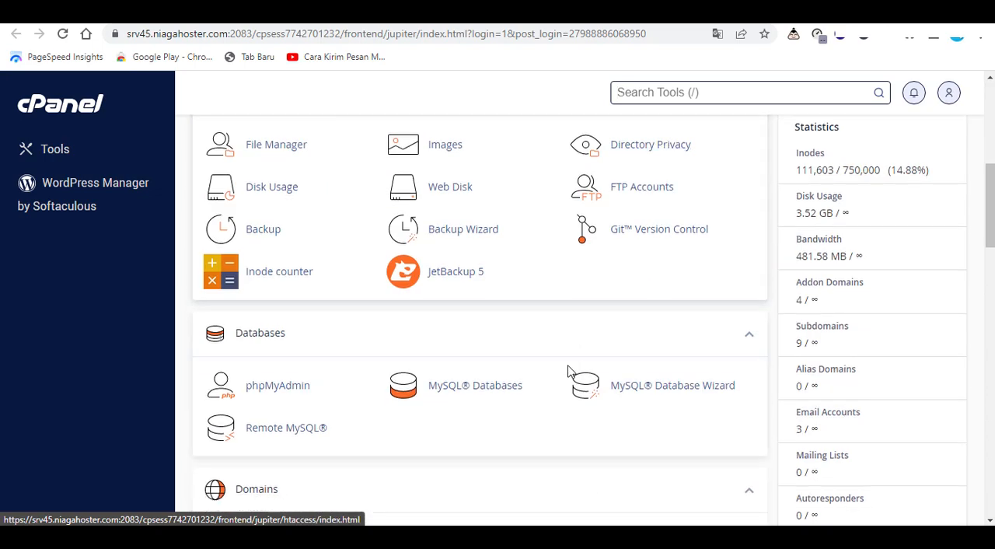
scroll(536, 373, "down", 3)
scroll(535, 373, "up", 3)
scroll(535, 373, "down", 2)
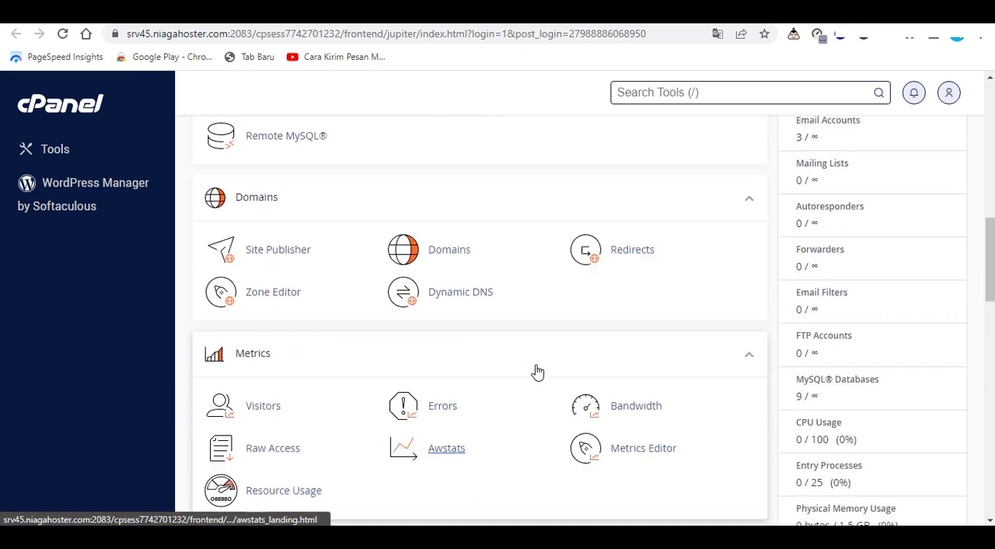
scroll(536, 365, "up", 2)
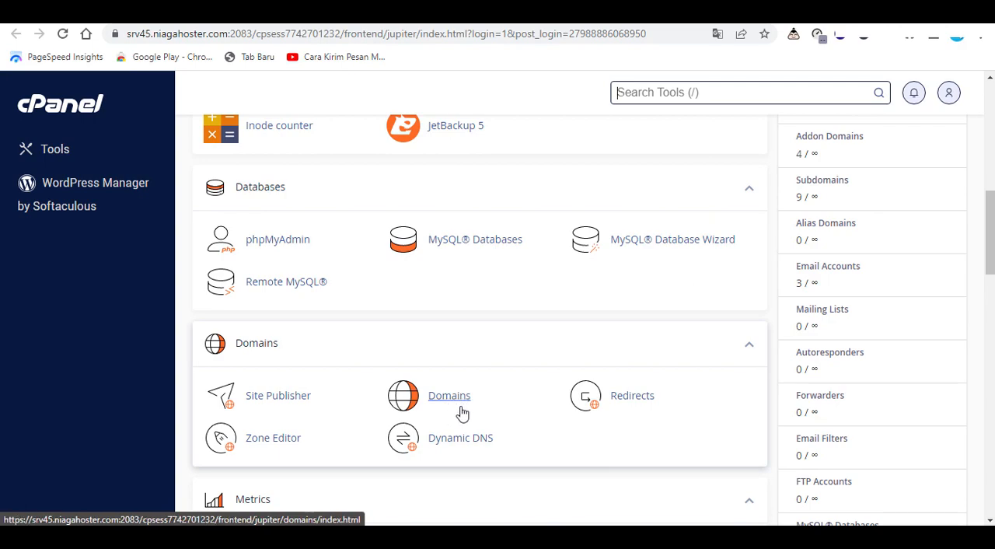
scroll(699, 412, "up", 7)
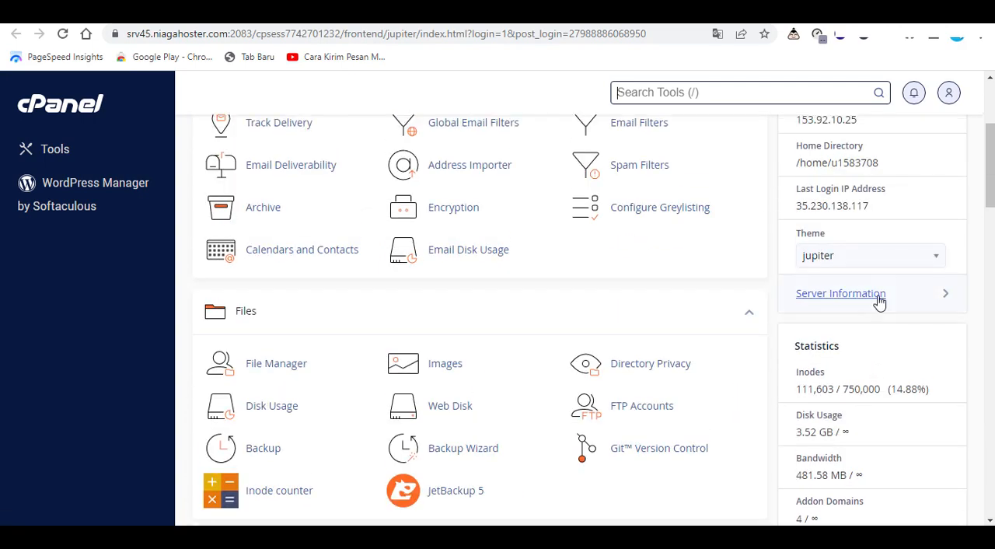
scroll(881, 301, "up", 1)
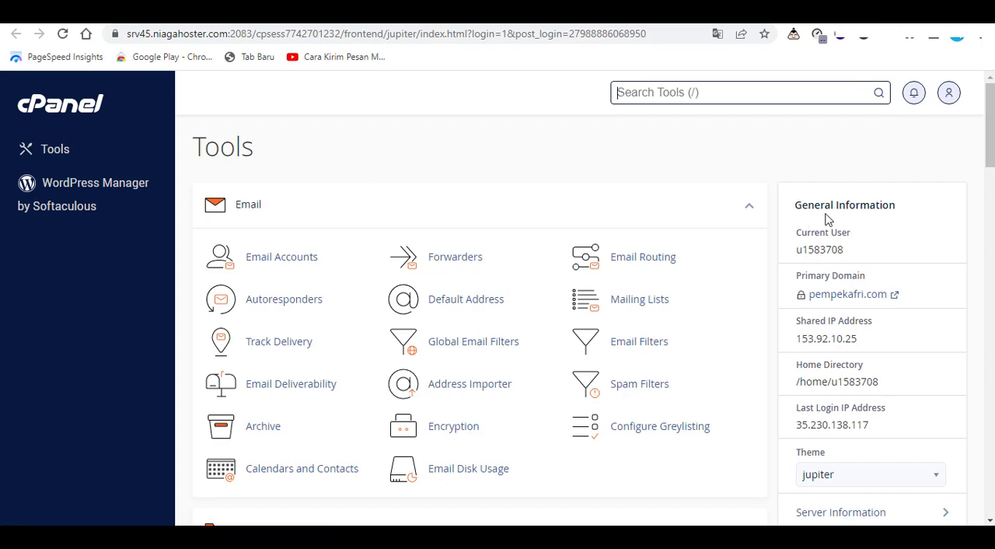
Switch the cPanel theme to paper_lantern
scroll(872, 241, "down", 3)
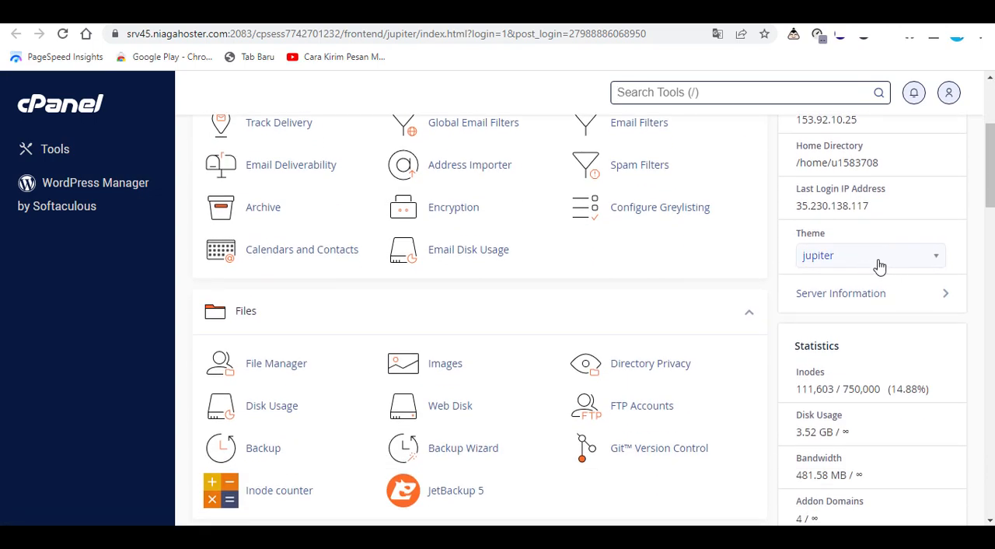
left_click(920, 266)
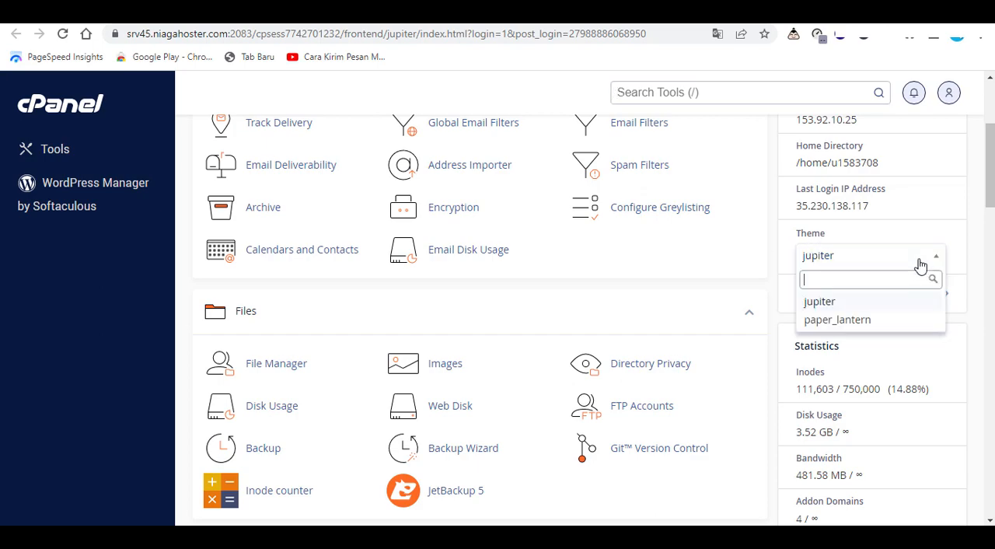
left_click(857, 328)
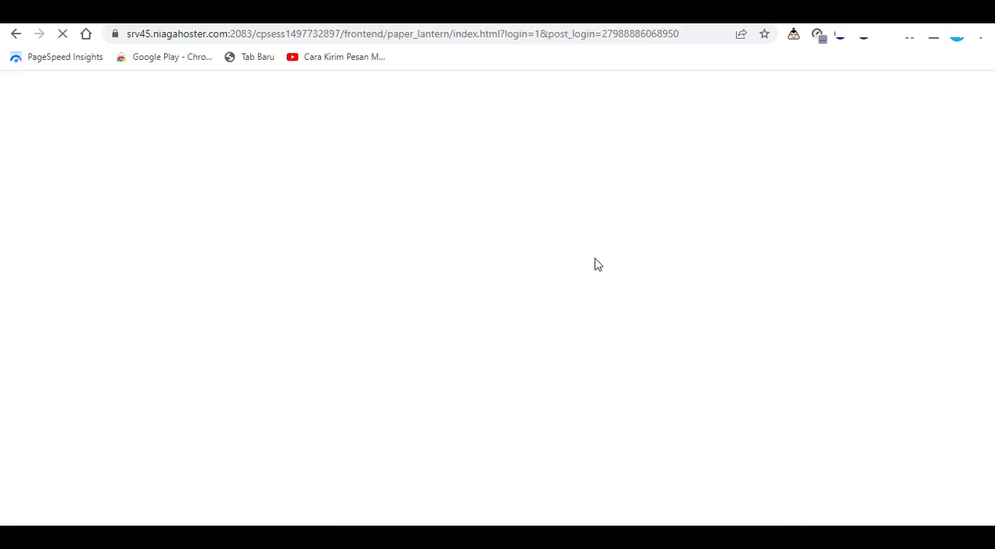
Look through the tool groups in the new theme and open the Addon Domains page
scroll(522, 310, "down", 11)
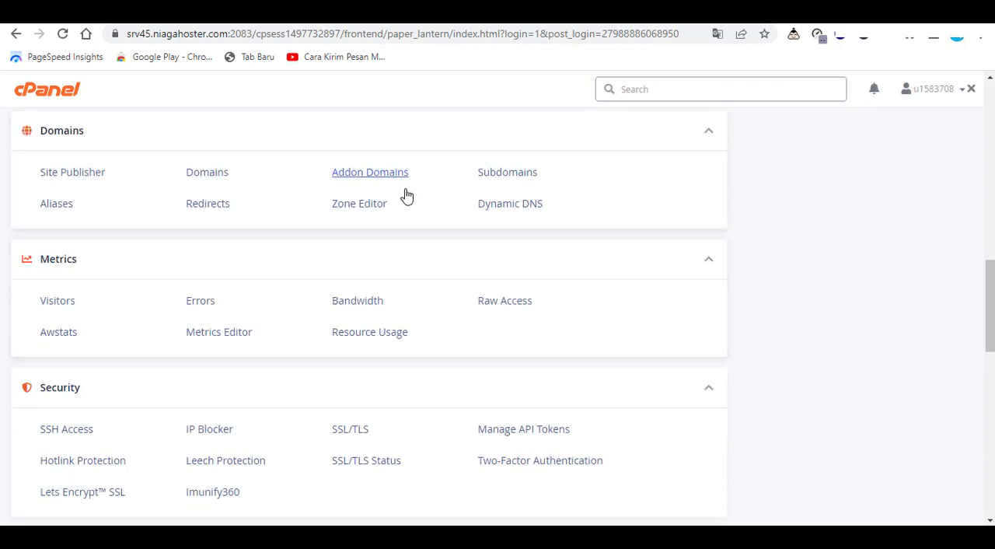
scroll(500, 249, "up", 8)
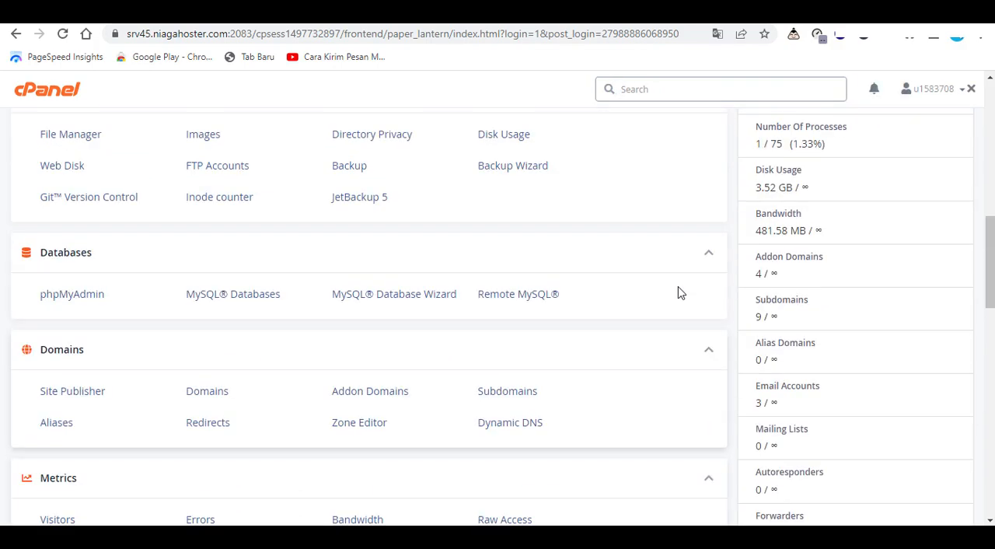
scroll(585, 269, "up", 2)
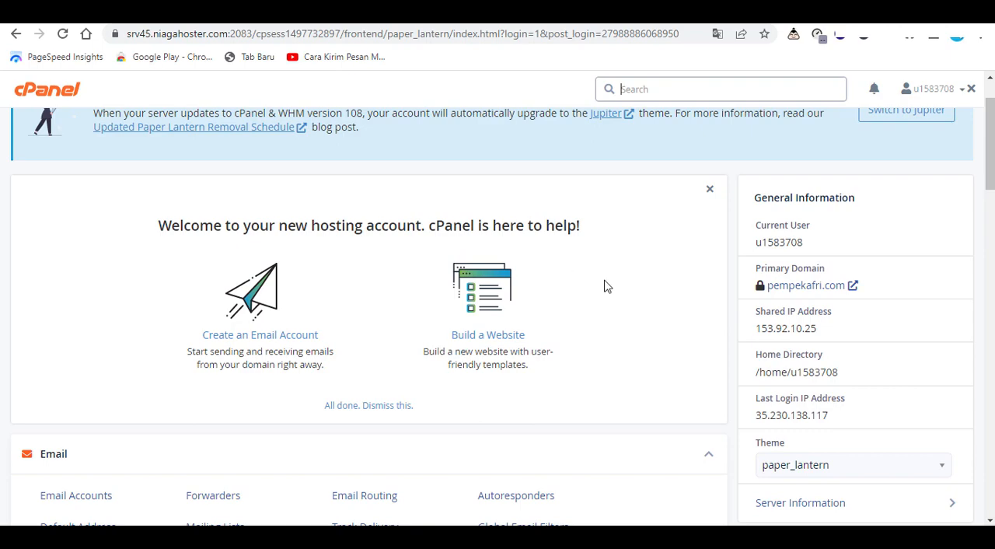
scroll(603, 285, "down", 2)
scroll(609, 286, "up", 2)
scroll(608, 287, "down", 7)
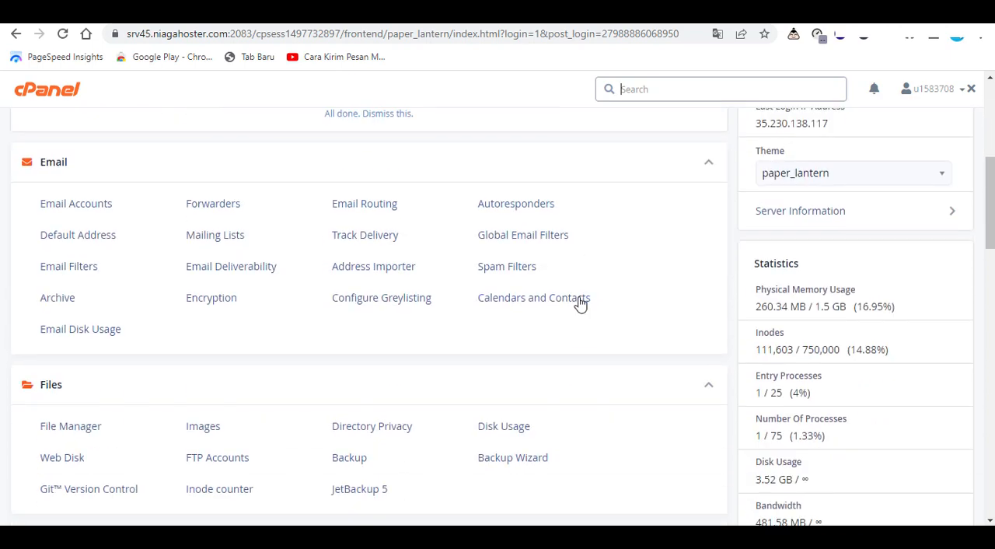
scroll(389, 342, "down", 2)
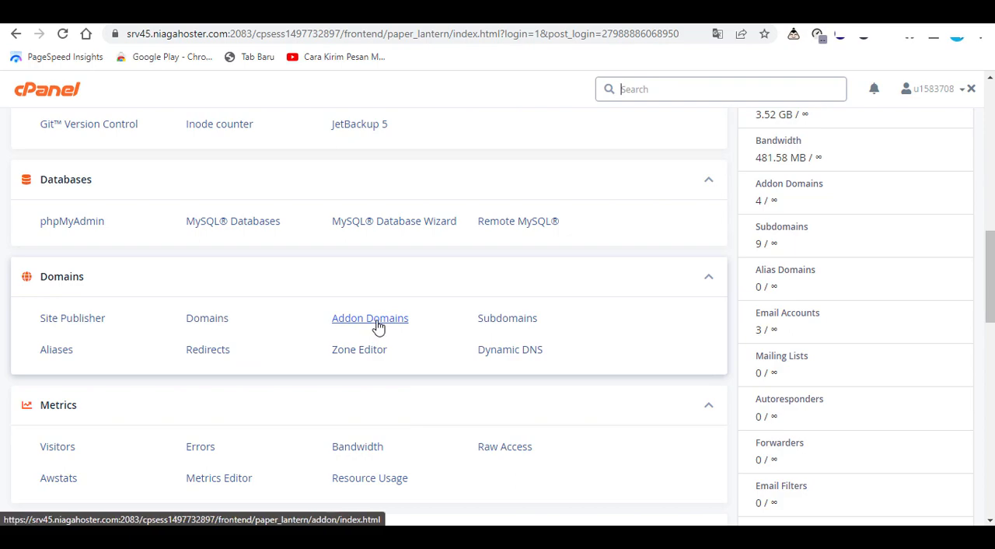
left_click(379, 320)
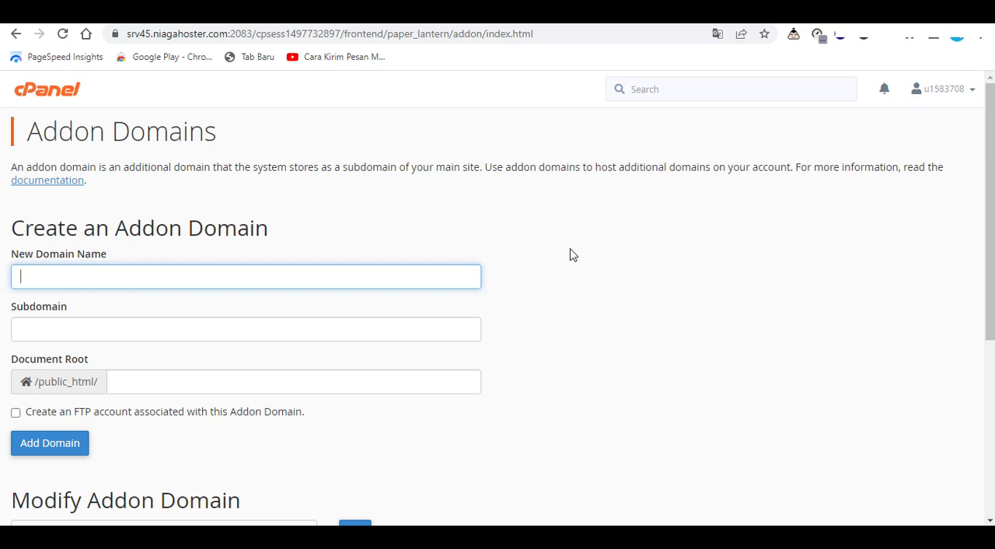
Search the cPanel tools for "ssl" and open Let's Encrypt SSL
left_click(659, 89)
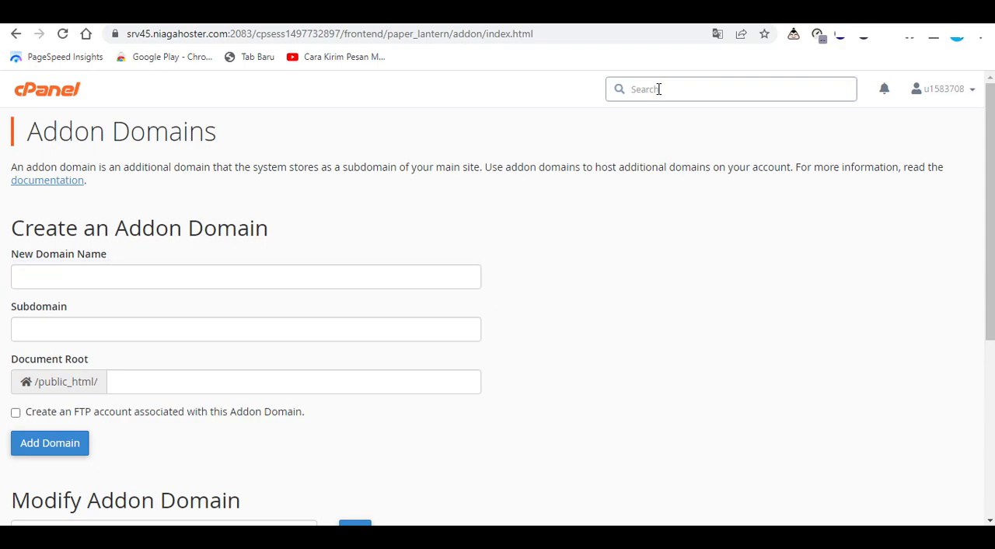
type("ss")
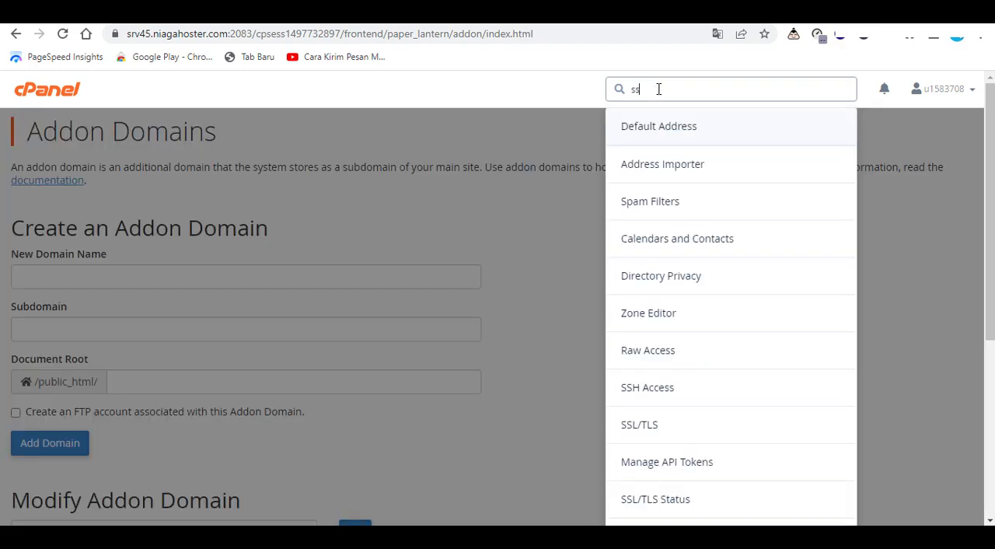
type("l")
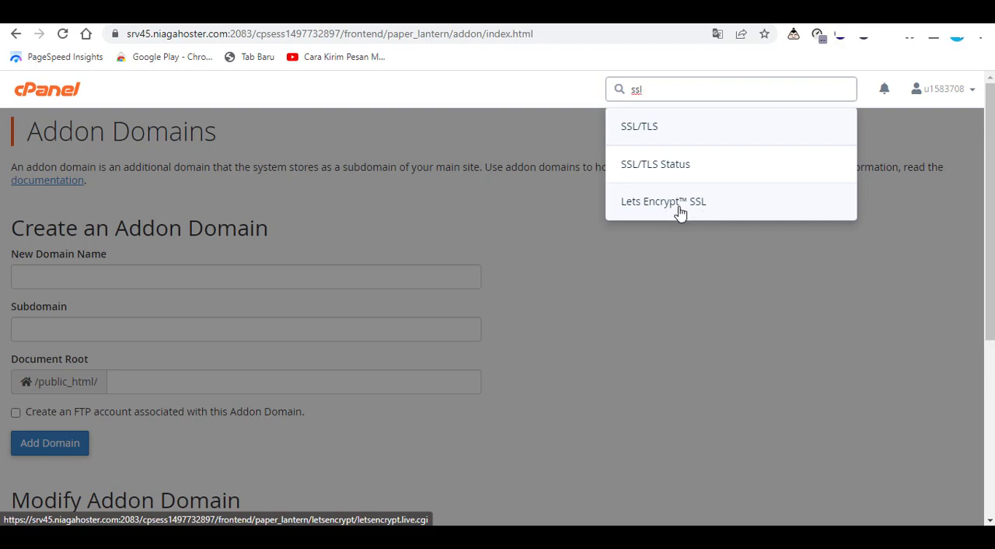
left_click(680, 207)
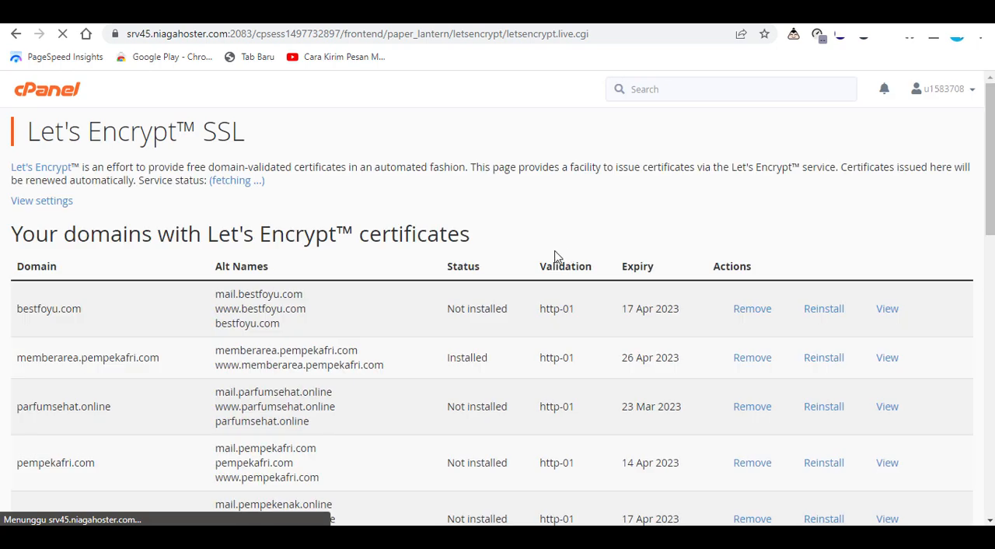
Examine the domains holding Let's Encrypt certificates and the list of domains for which a new certificate can be issued
scroll(462, 316, "down", 10)
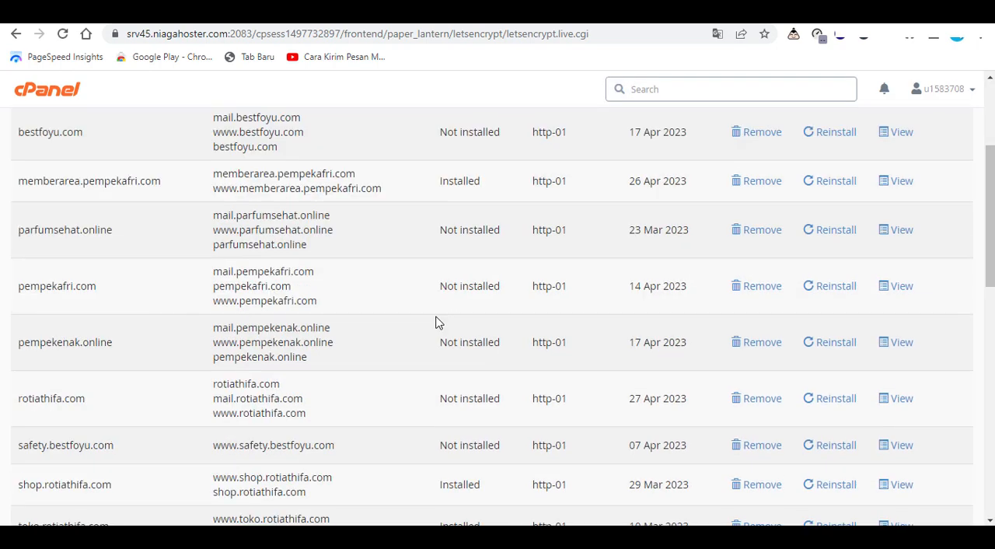
scroll(404, 353, "down", 2)
scroll(404, 355, "up", 6)
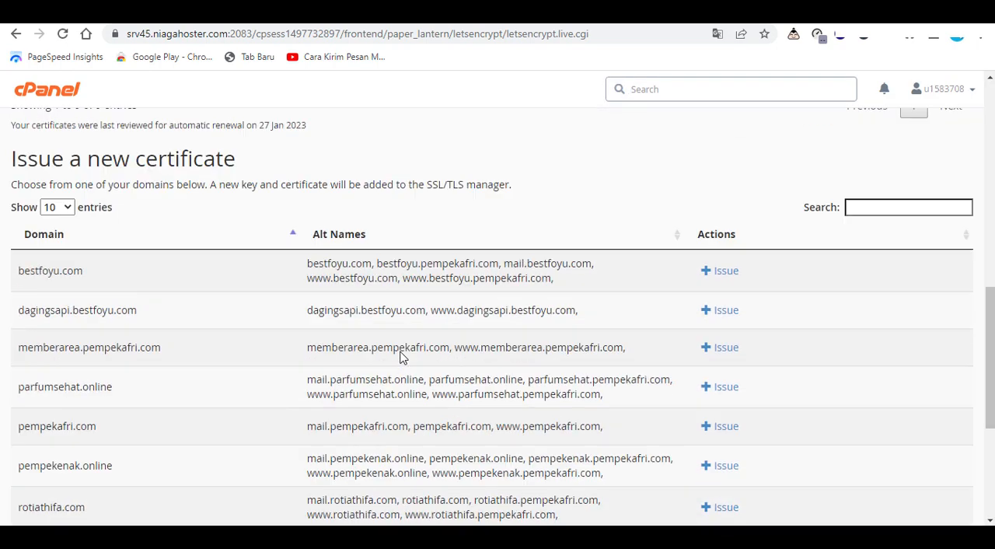
scroll(404, 355, "up", 3)
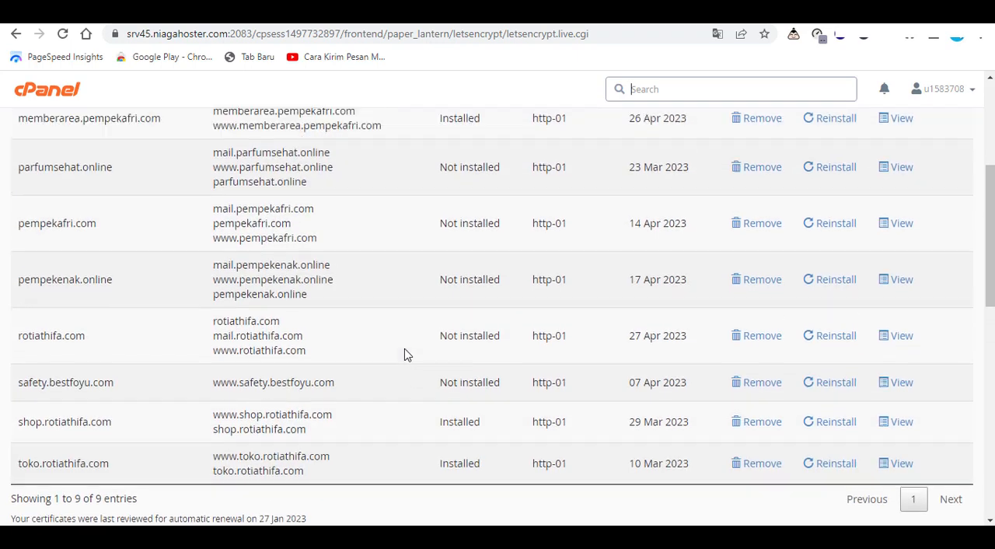
scroll(405, 355, "down", 1)
scroll(404, 355, "down", 6)
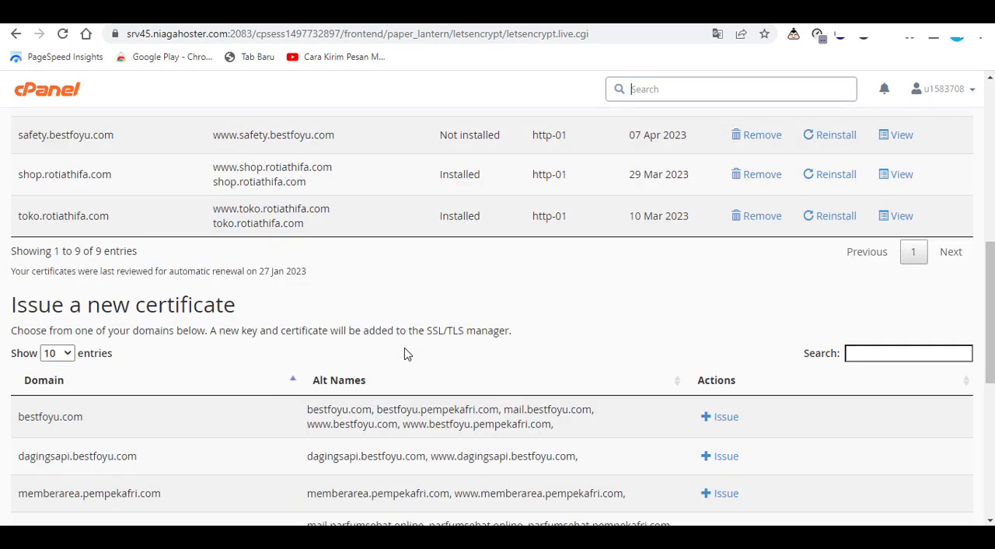
scroll(404, 348, "down", 2)
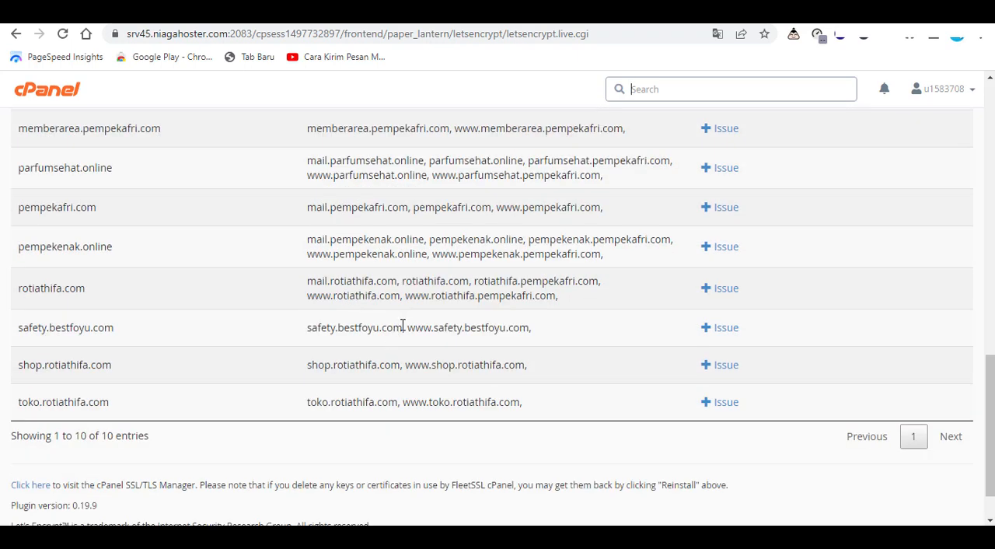
scroll(405, 324, "up", 4)
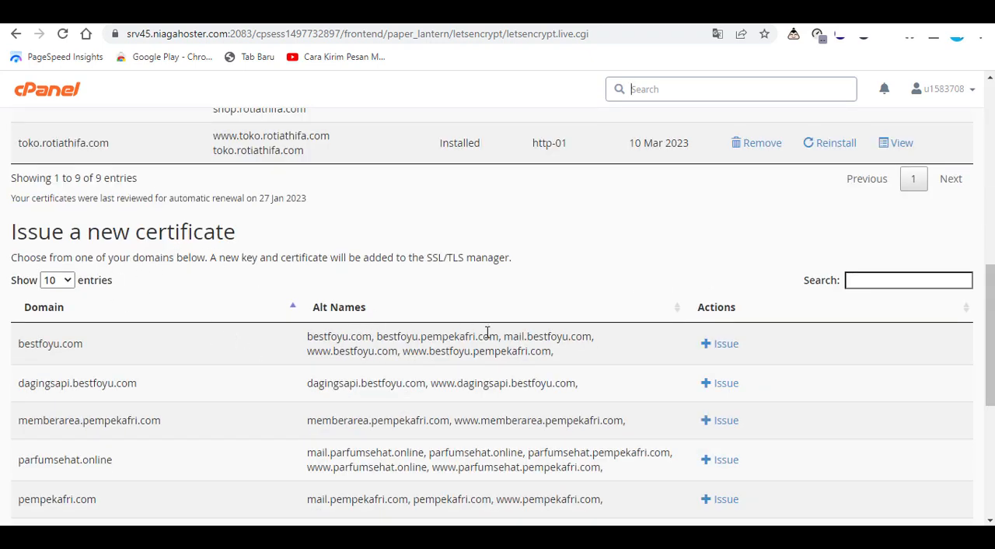
Issue a Let's Encrypt certificate for dagingsapi.bestfoyu.com and its www alias with http-01 validation, and return to the certificate overview
scroll(558, 332, "down", 2)
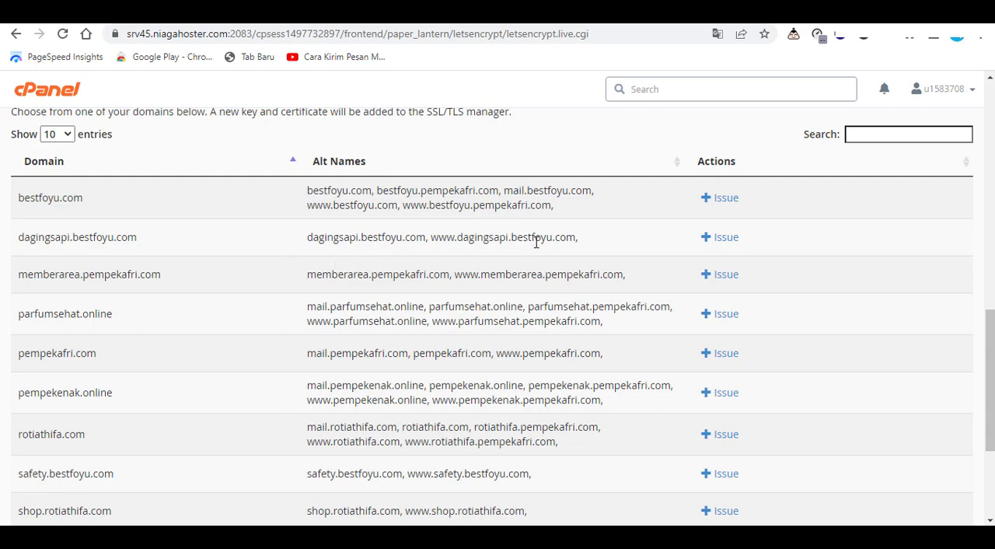
left_click(727, 247)
scroll(256, 368, "up", 3)
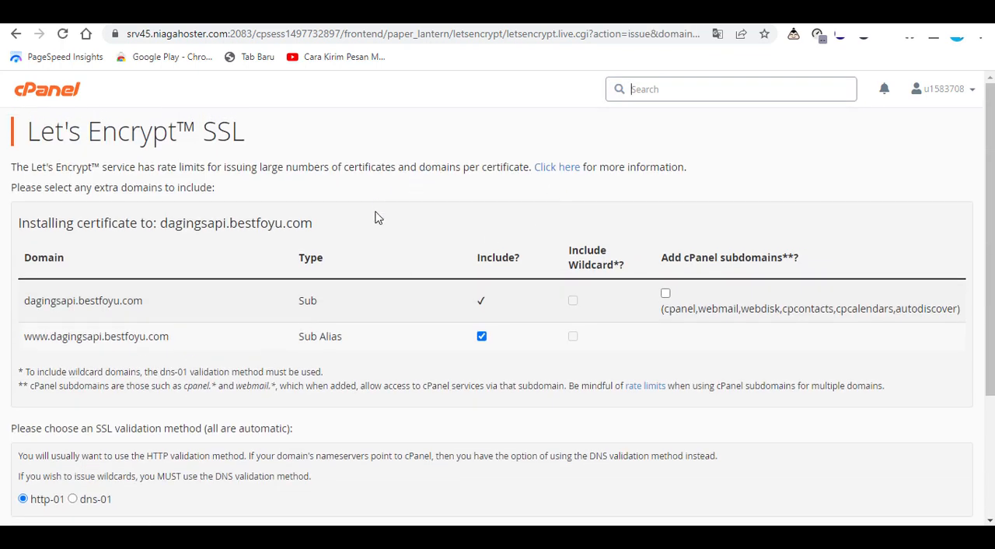
scroll(377, 217, "down", 2)
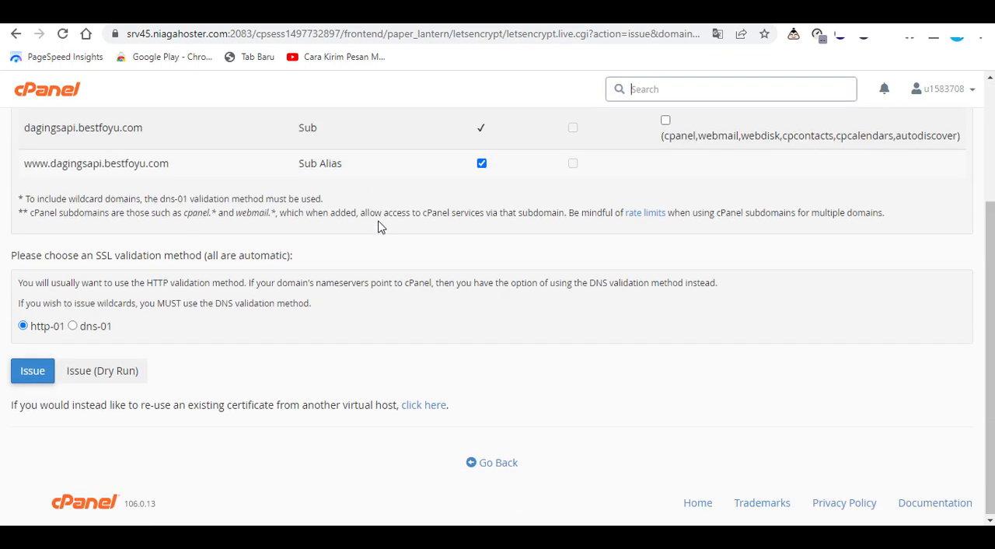
left_click(39, 379)
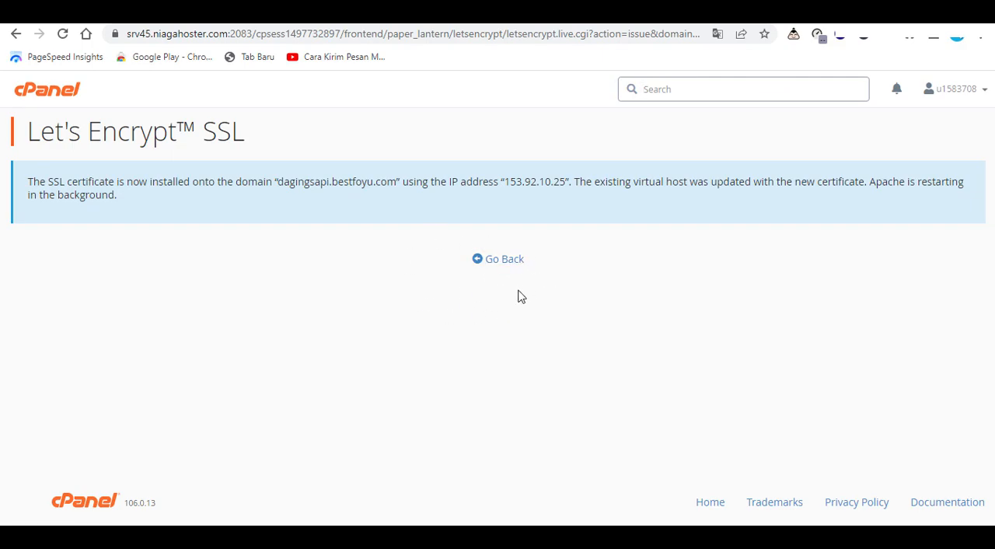
left_click(499, 261)
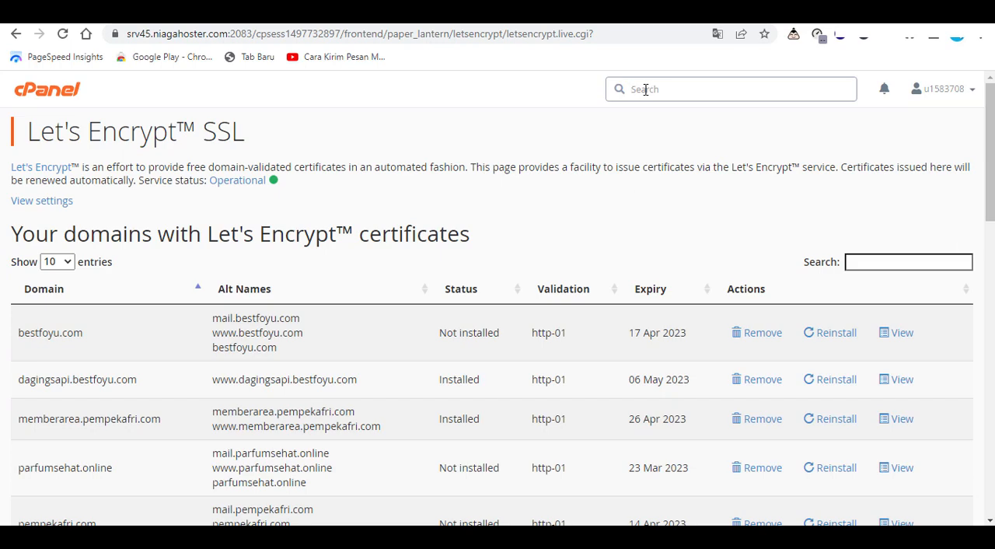
Search the cPanel tools for "sof" and open Softaculous Apps Installer
type("e")
type("of")
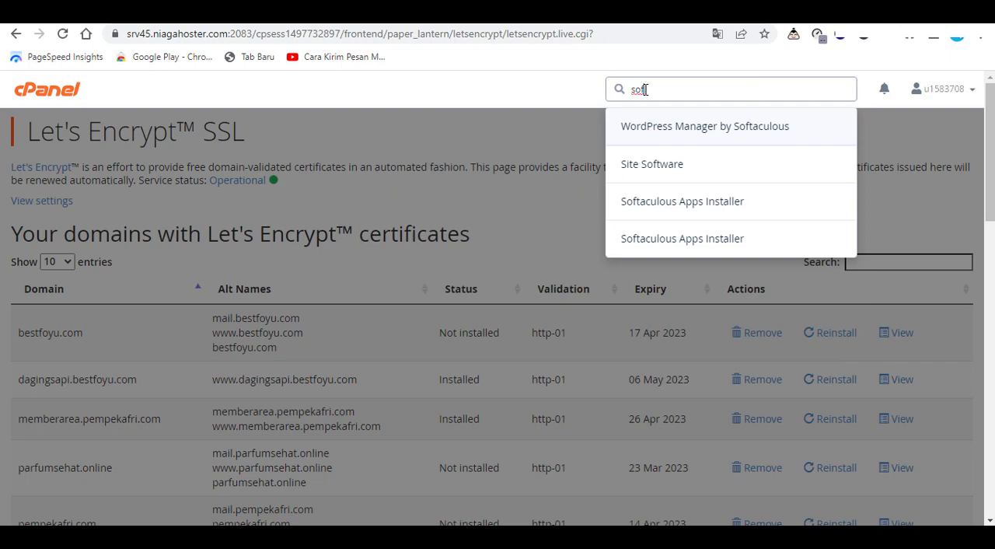
left_click(683, 203)
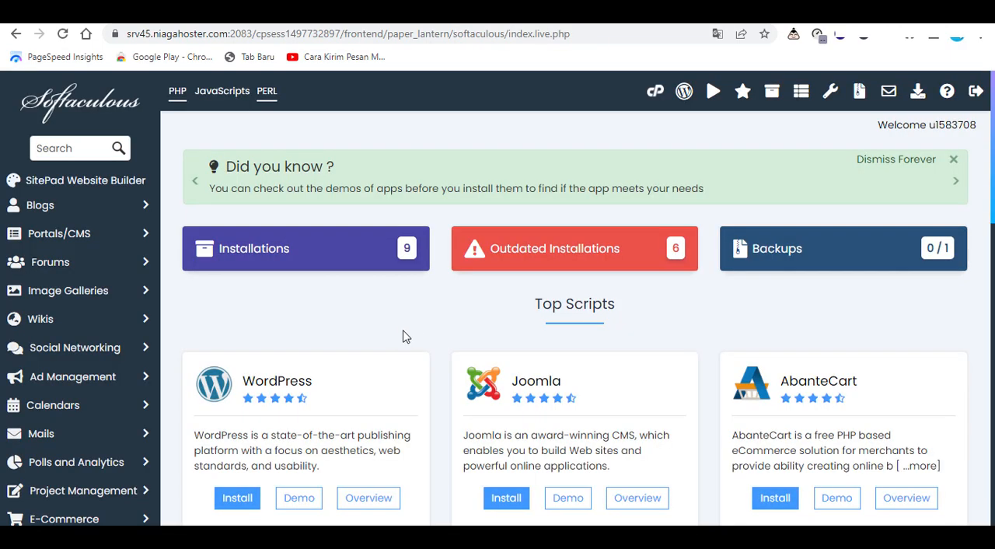
scroll(328, 297, "down", 2)
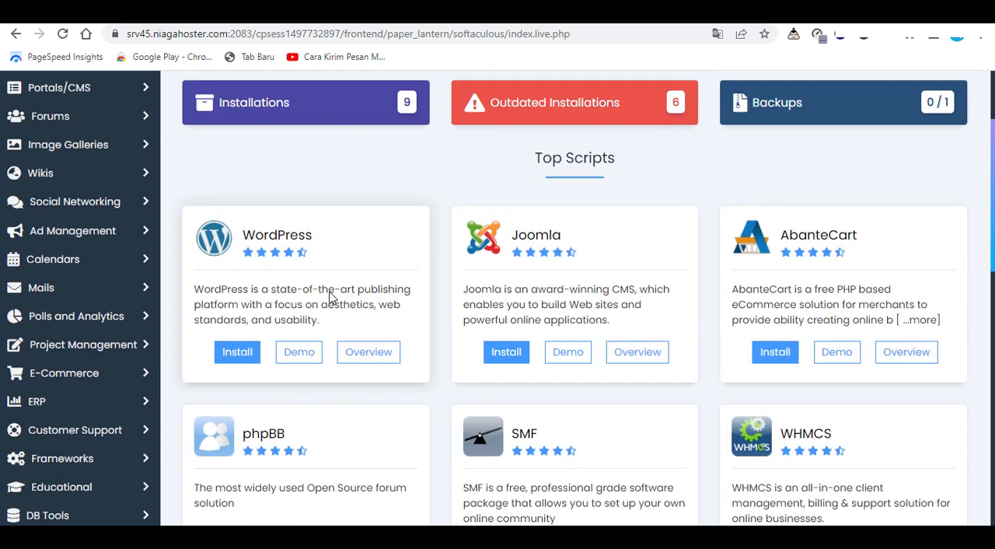
scroll(331, 300, "up", 2)
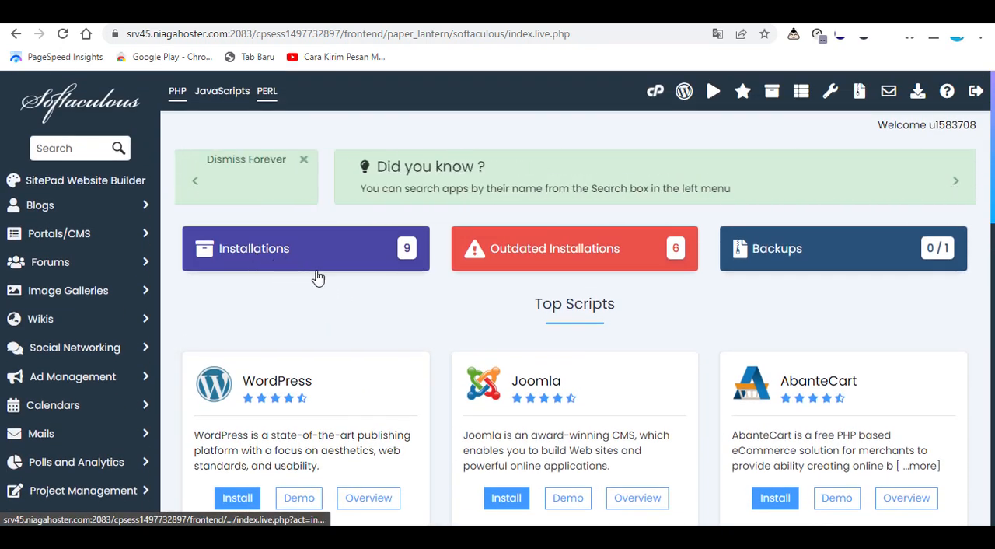
scroll(358, 280, "down", 2)
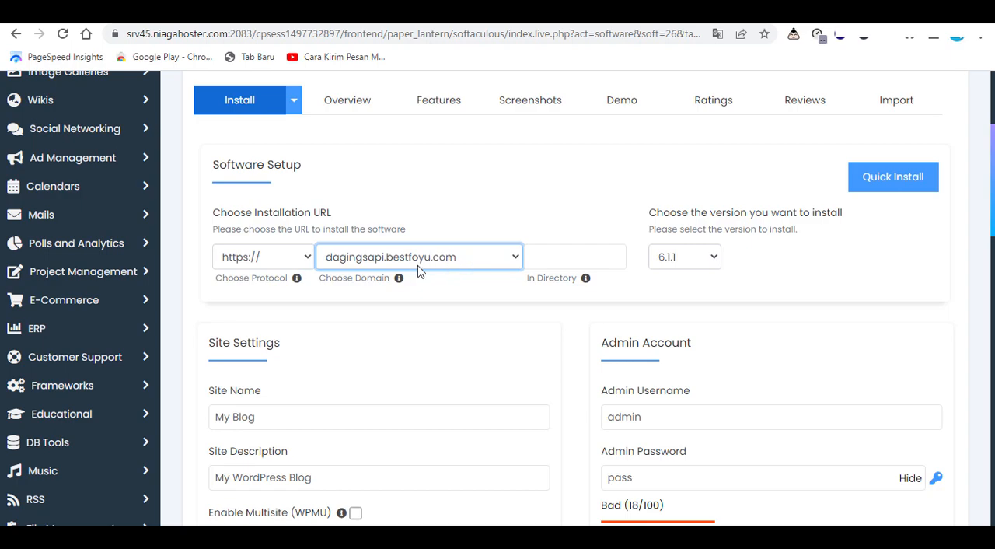
scroll(622, 302, "down", 2)
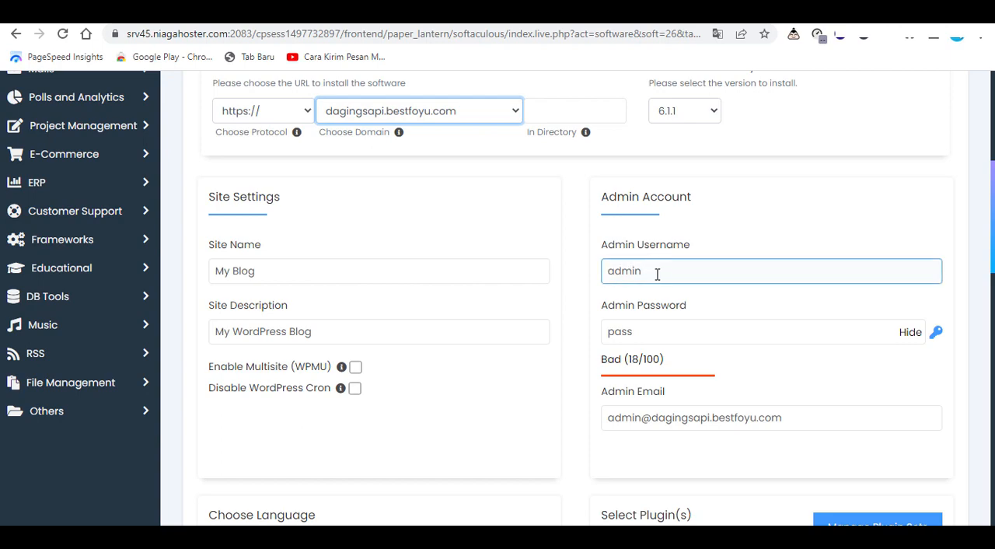
left_click_drag(649, 271, 605, 272)
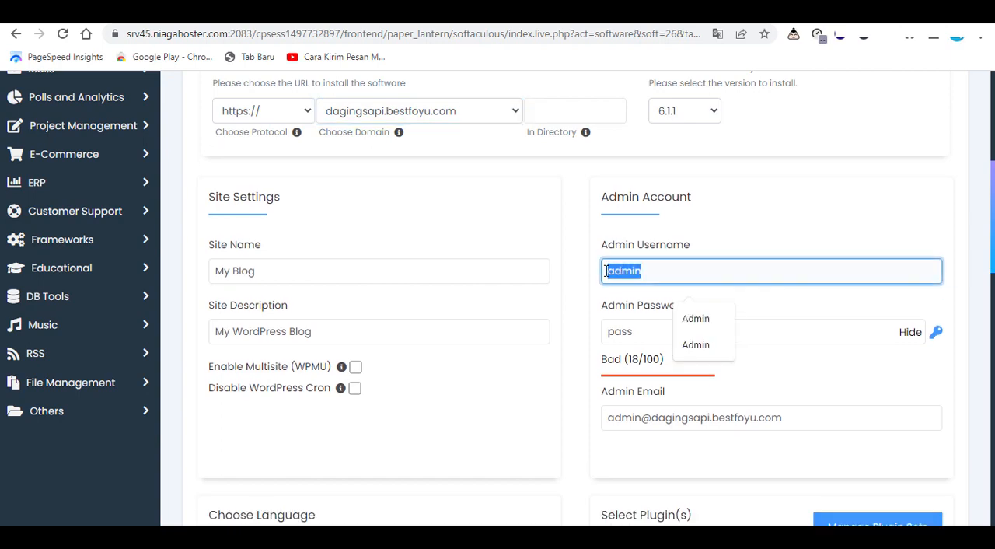
left_click(668, 271)
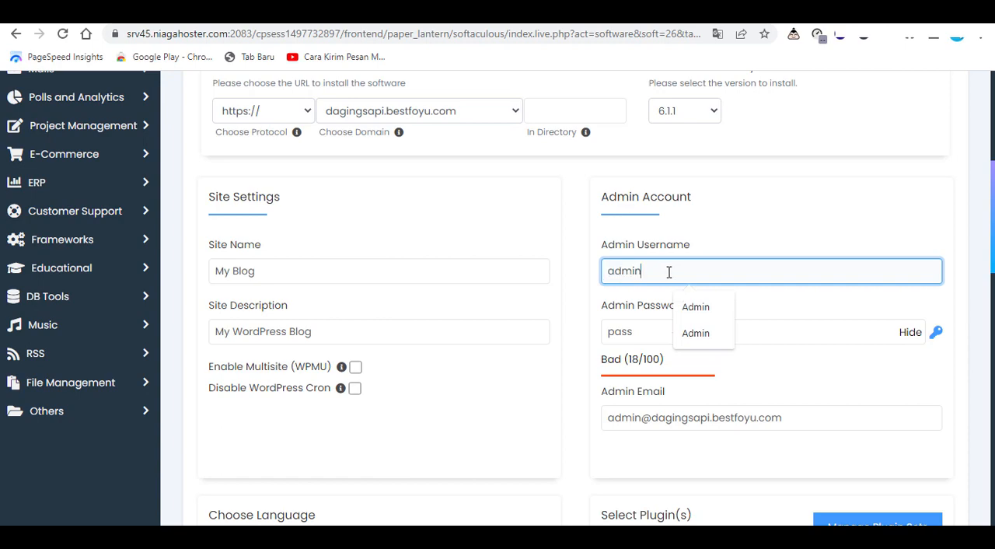
left_click(744, 233)
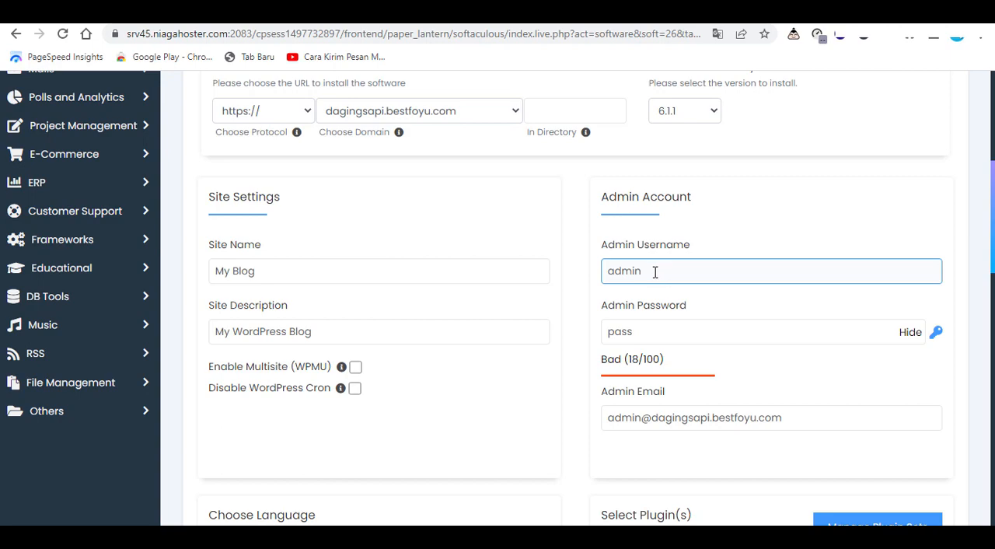
Generate a random password for the Admin Password field and copy it
left_click(644, 329)
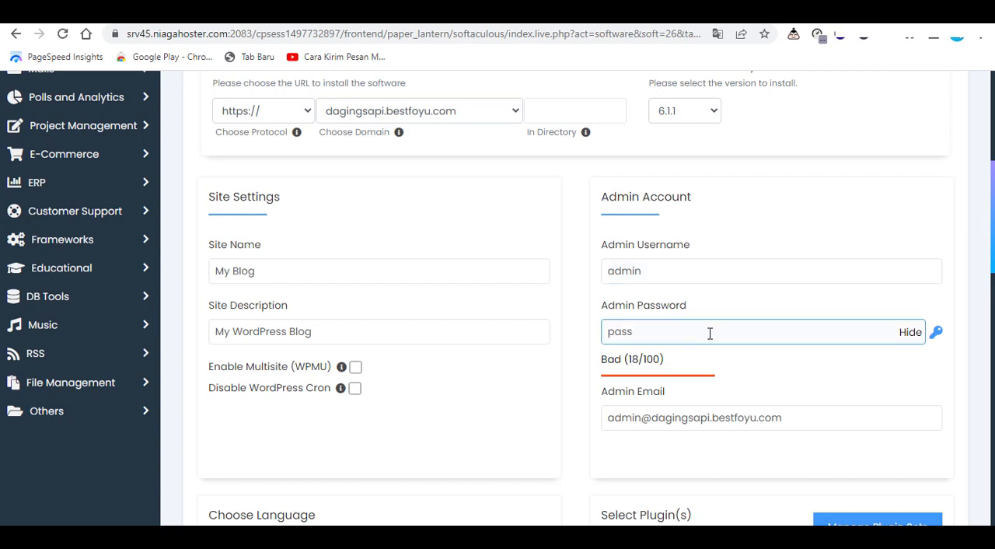
left_click(942, 350)
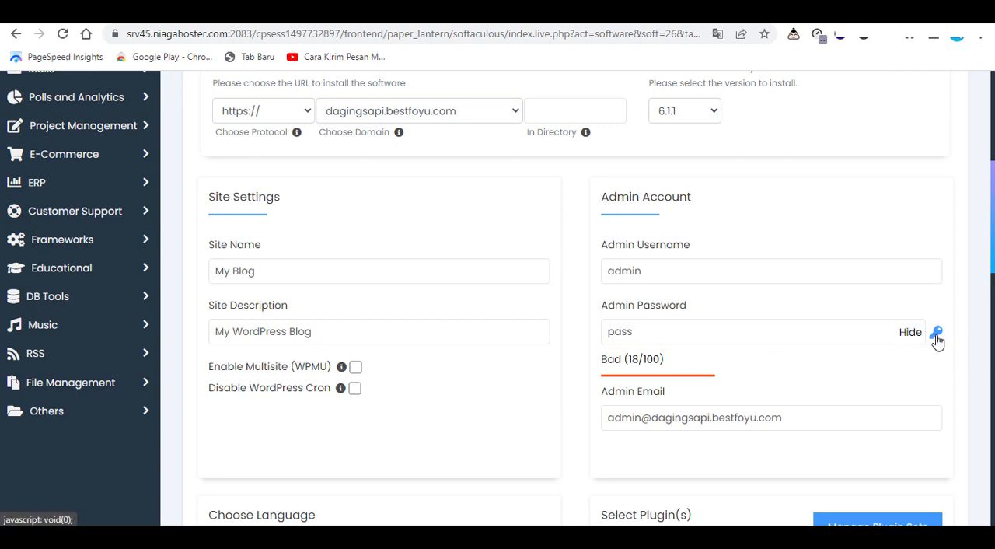
left_click(936, 334)
left_click(703, 337)
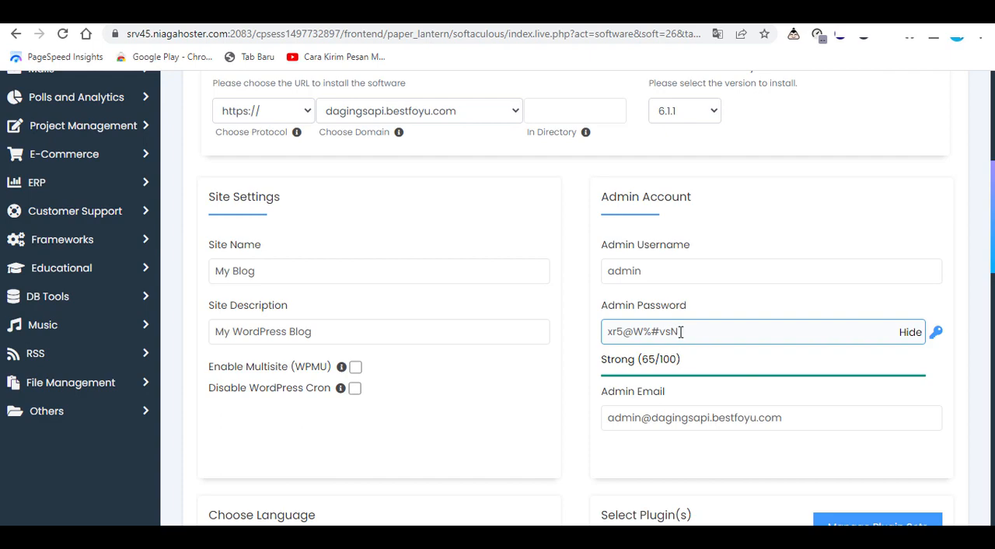
left_click_drag(680, 332, 604, 332)
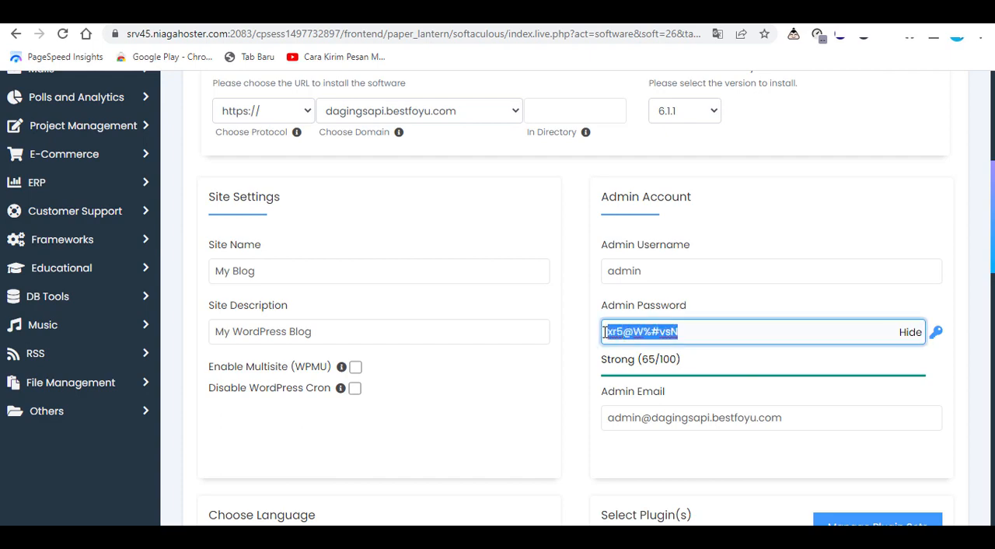
right_click(622, 333)
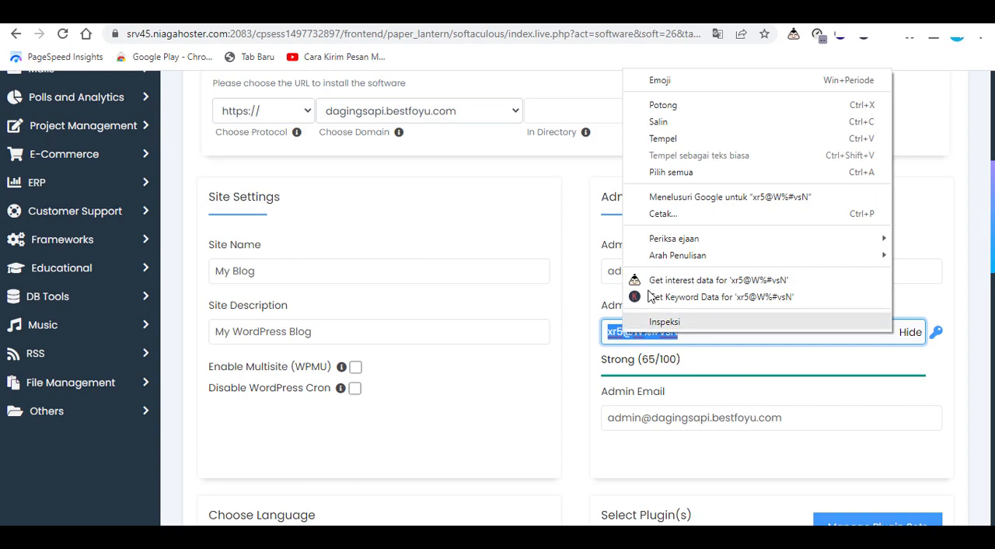
left_click(668, 126)
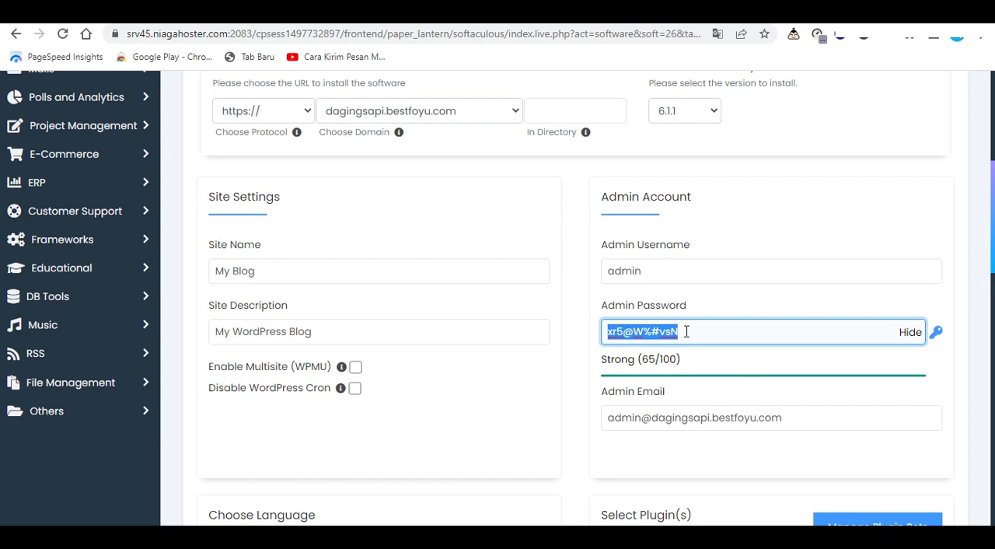
Clear the Admin Password field and enter a different admin account password with its characters hidden
key("BackSpace")
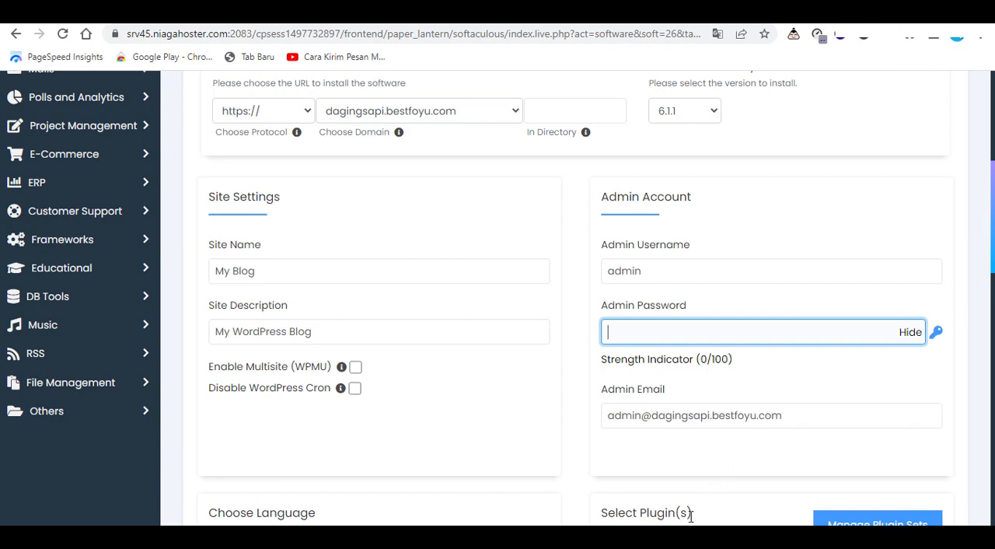
left_click(602, 358)
left_click(652, 336)
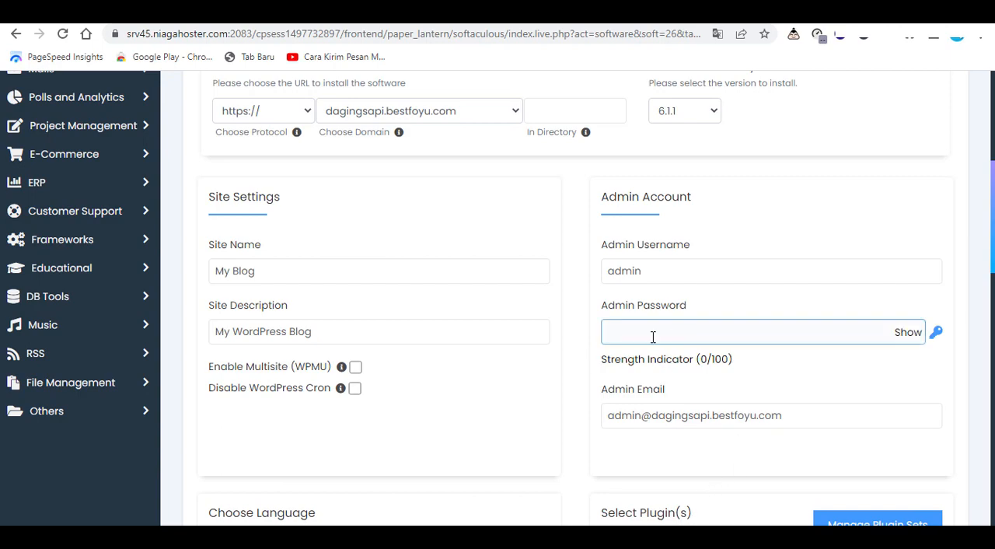
left_click(908, 339)
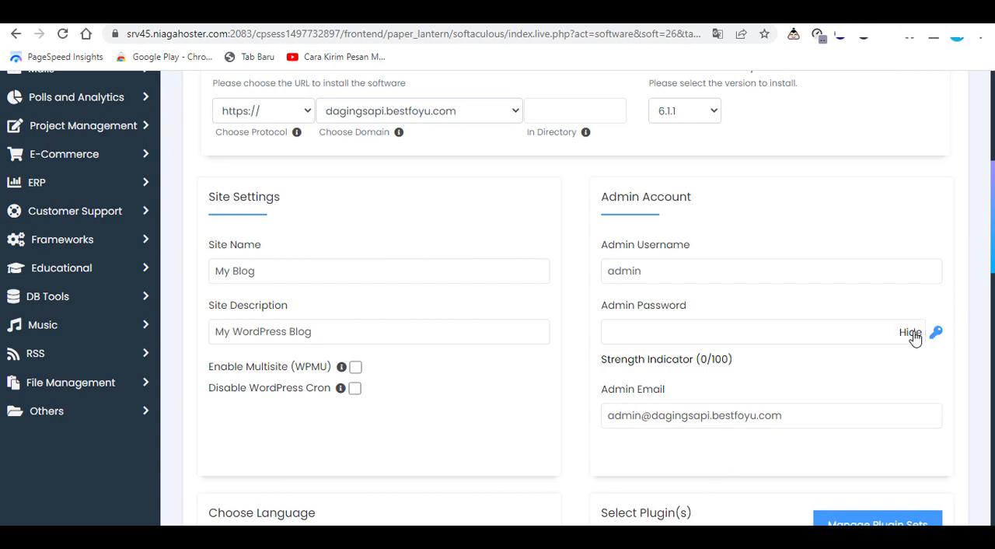
left_click(910, 339)
left_click(637, 335)
key("ctrl+v")
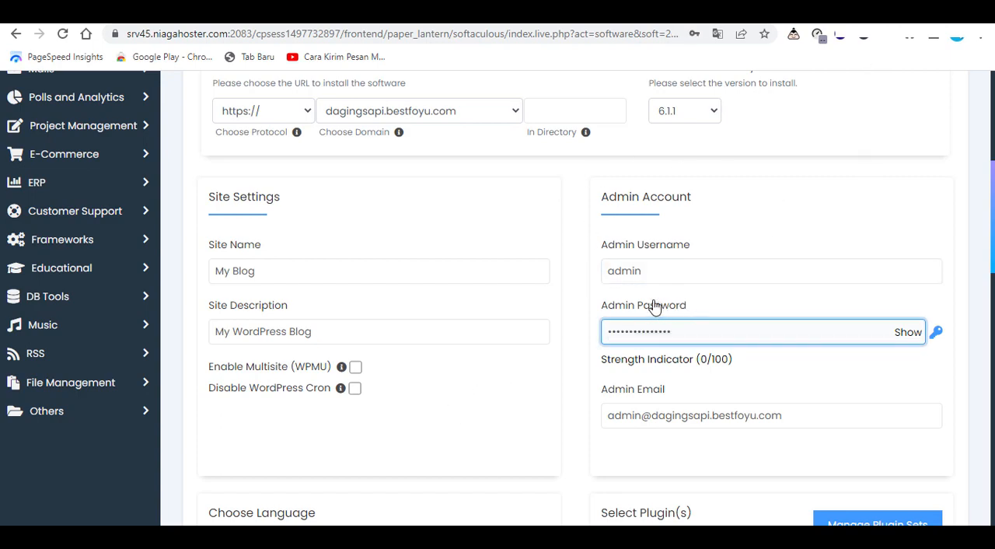
left_click(648, 268)
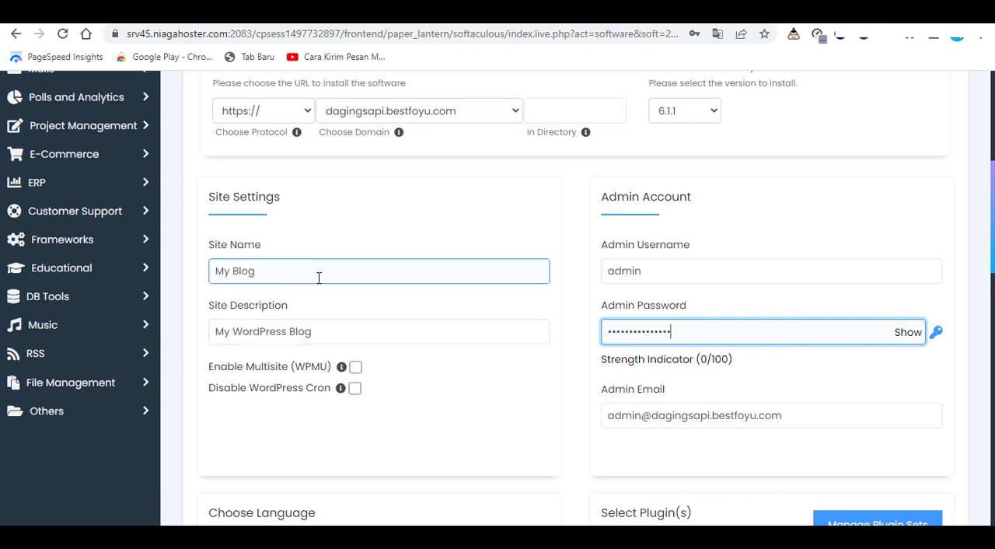
scroll(350, 276, "down", 2)
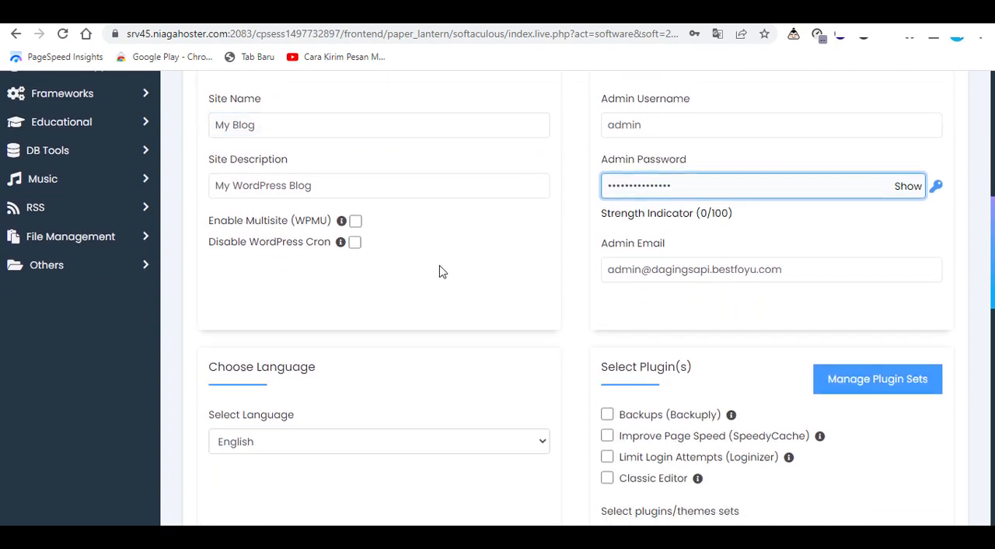
Run the WordPress installation in English with the preselected LiteSpeed Cache and WordPress Hosting Kit sets
scroll(427, 284, "down", 3)
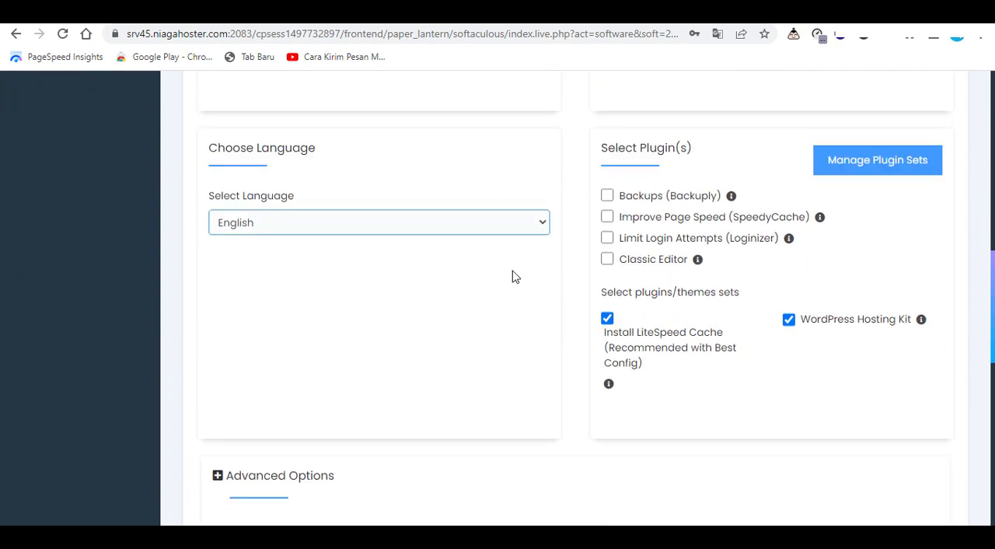
scroll(569, 272, "down", 8)
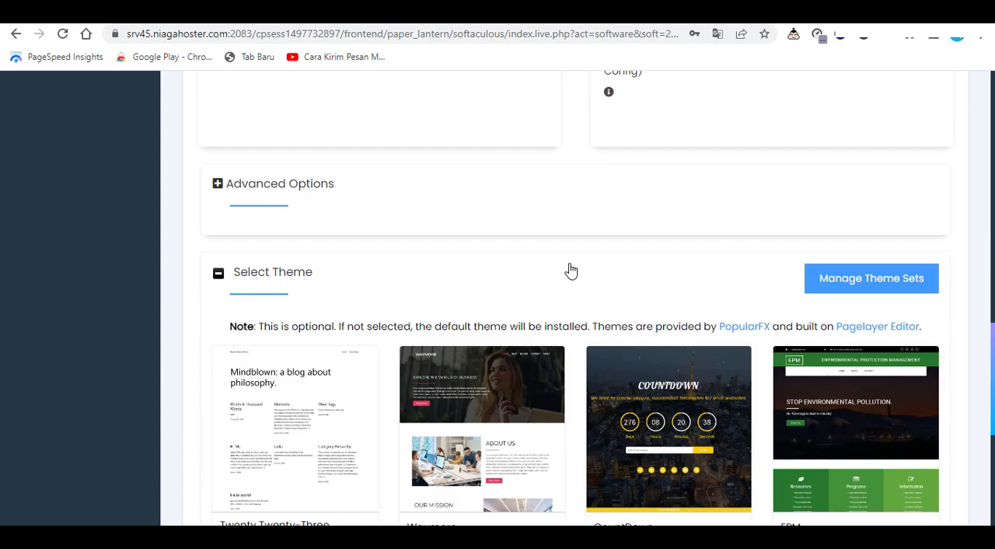
scroll(565, 272, "down", 1)
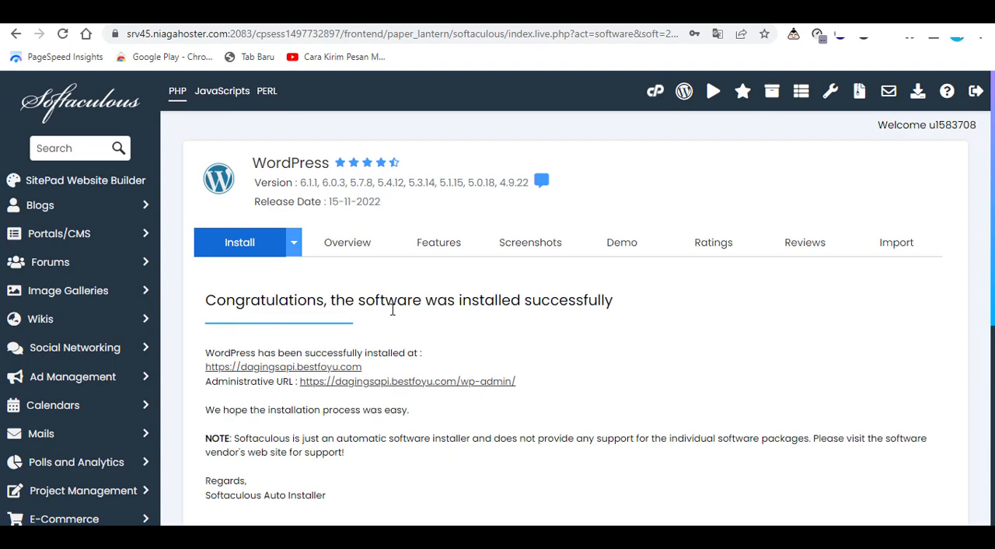
scroll(393, 309, "down", 2)
scroll(280, 227, "up", 1)
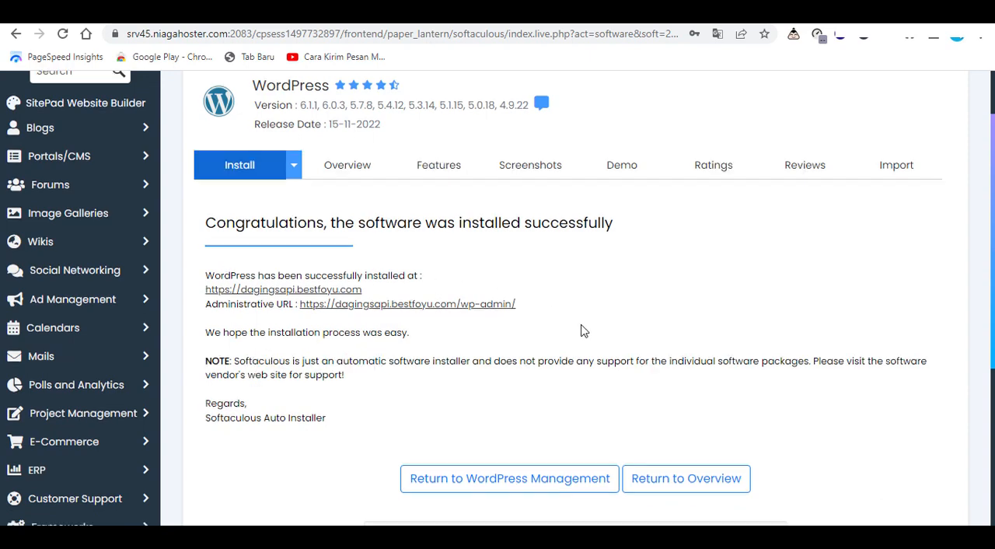
scroll(582, 331, "down", 4)
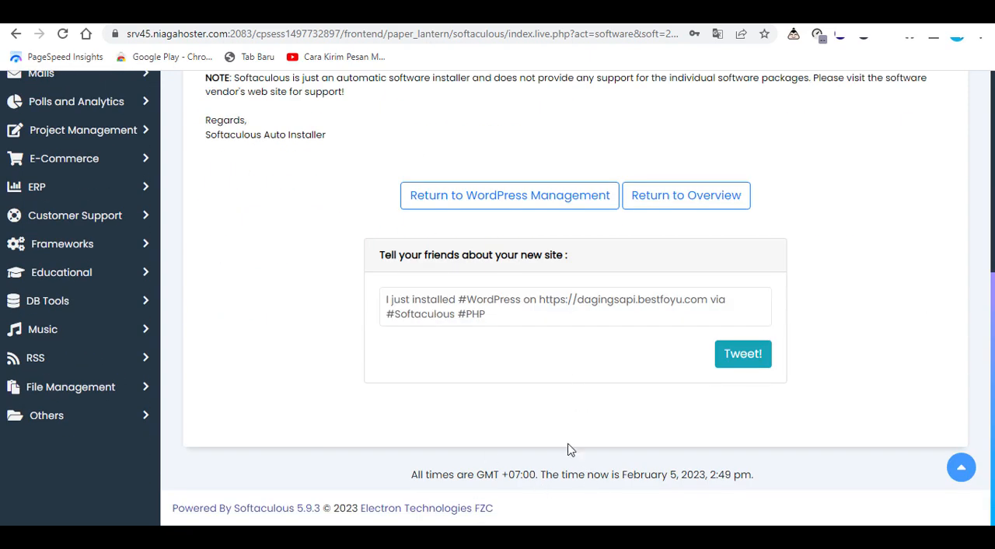
scroll(564, 438, "up", 4)
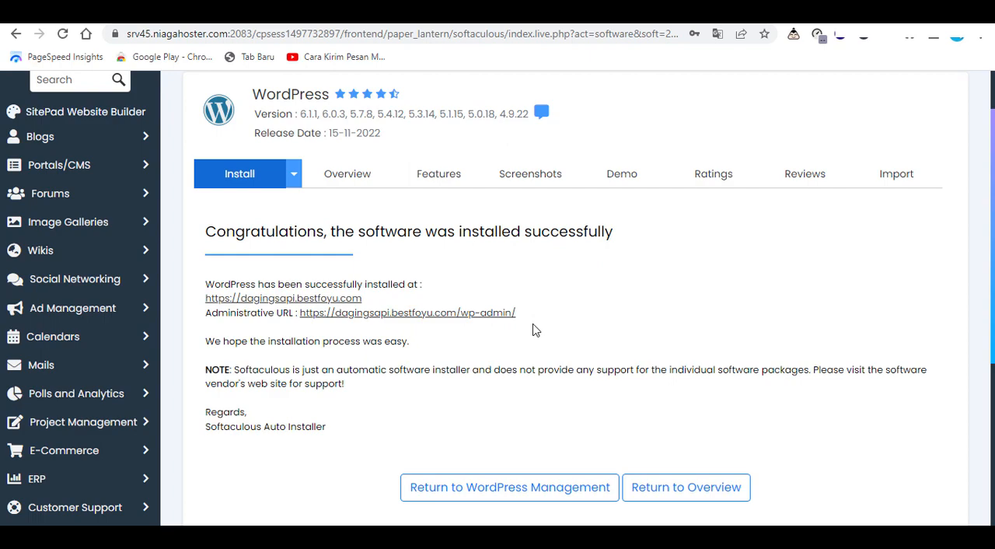
left_click(430, 317)
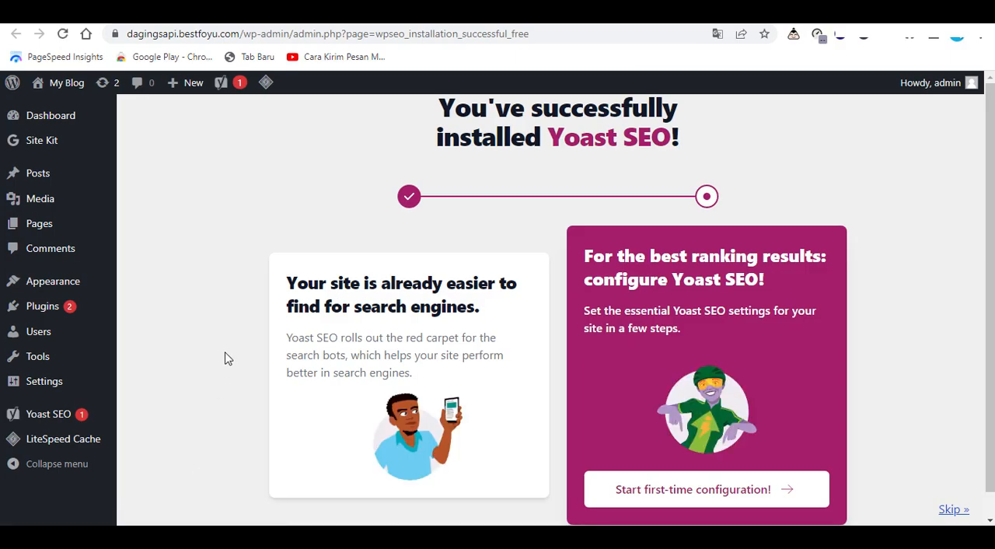
scroll(227, 327, "down", 1)
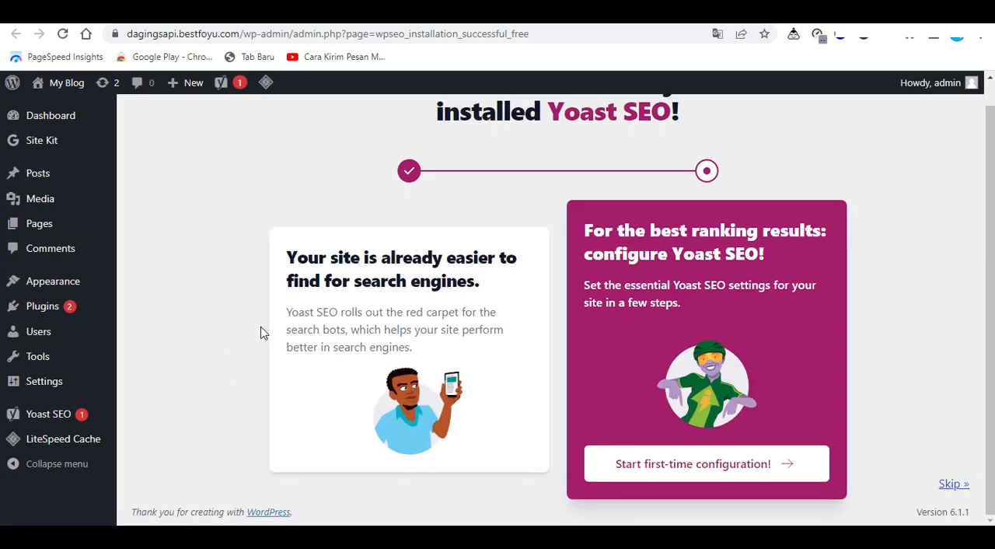
scroll(217, 357, "up", 1)
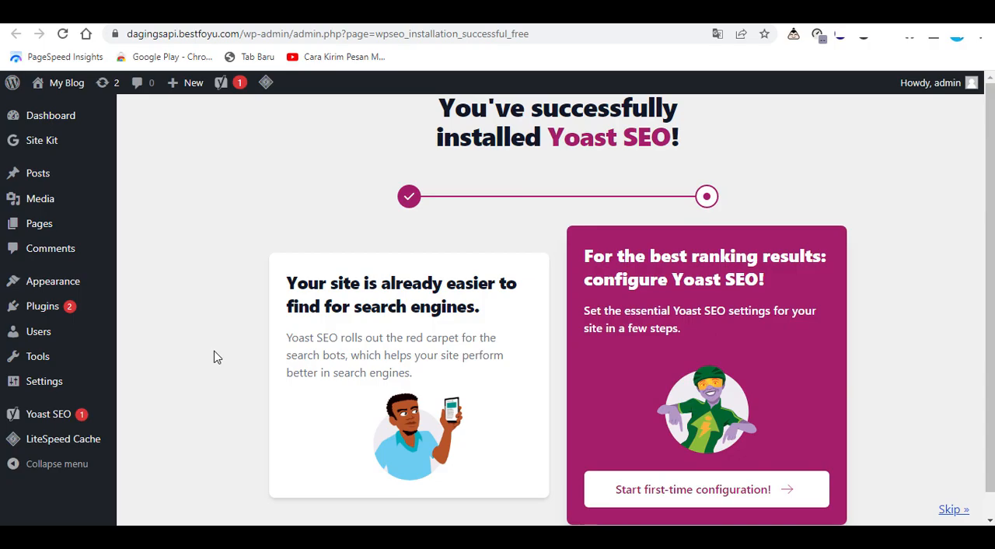